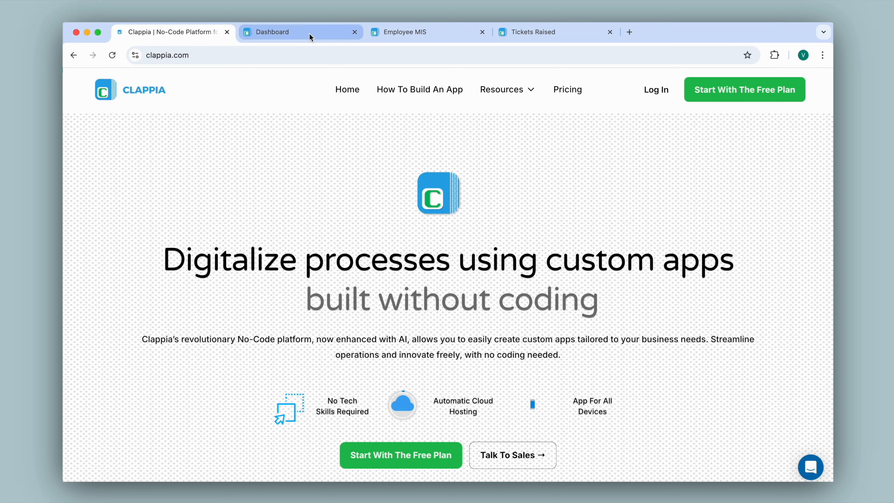
Examine the forms and submission records of the Employee MIS and Tickets Raised apps.
{"action": "left_click", "coordinate": [310, 34]}
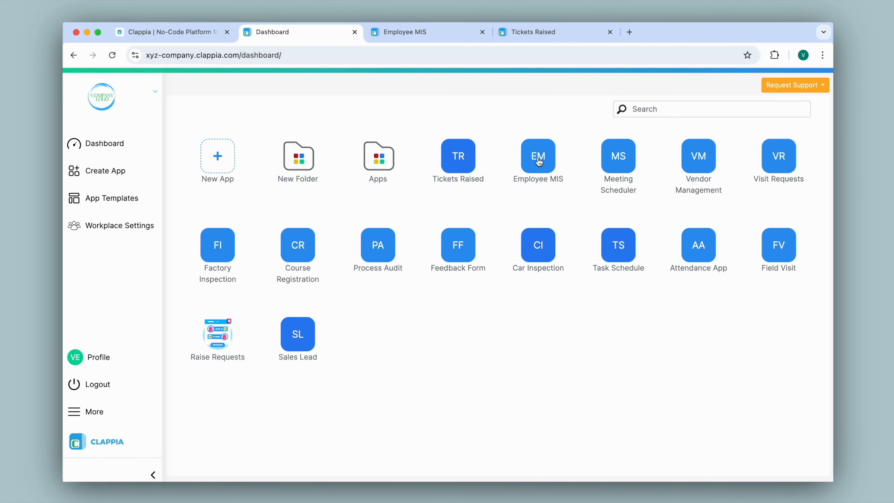
{"action": "left_click", "coordinate": [423, 34]}
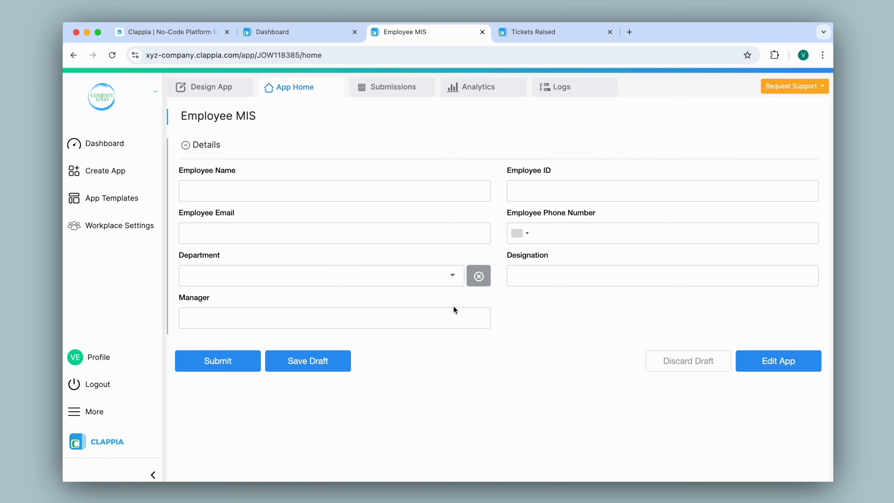
{"action": "left_click", "coordinate": [387, 92]}
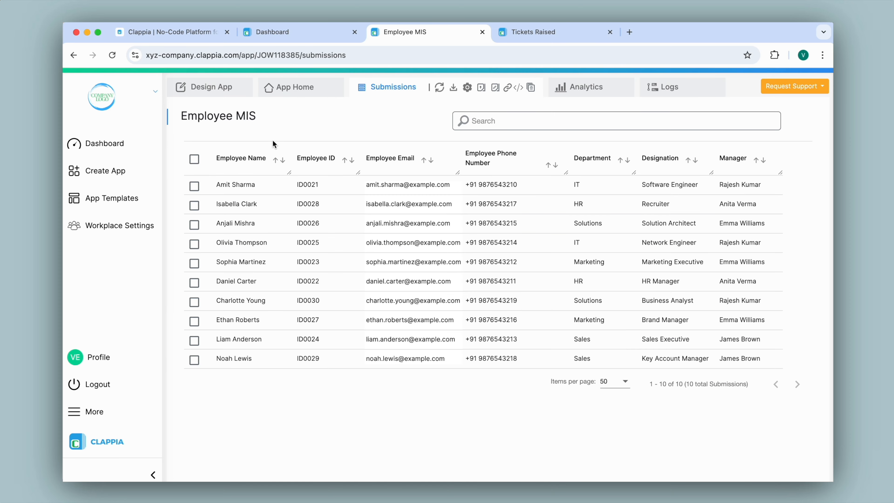
{"action": "left_click", "coordinate": [282, 32]}
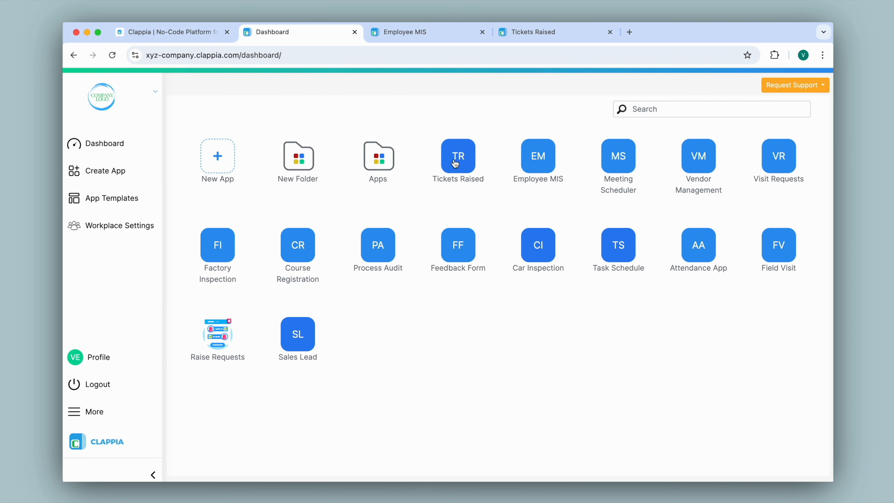
{"action": "left_click", "coordinate": [536, 39]}
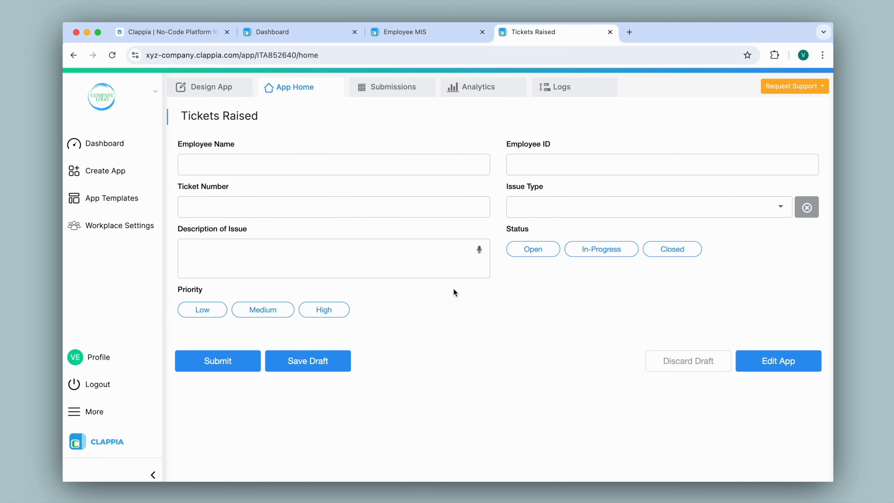
{"action": "left_click", "coordinate": [374, 88]}
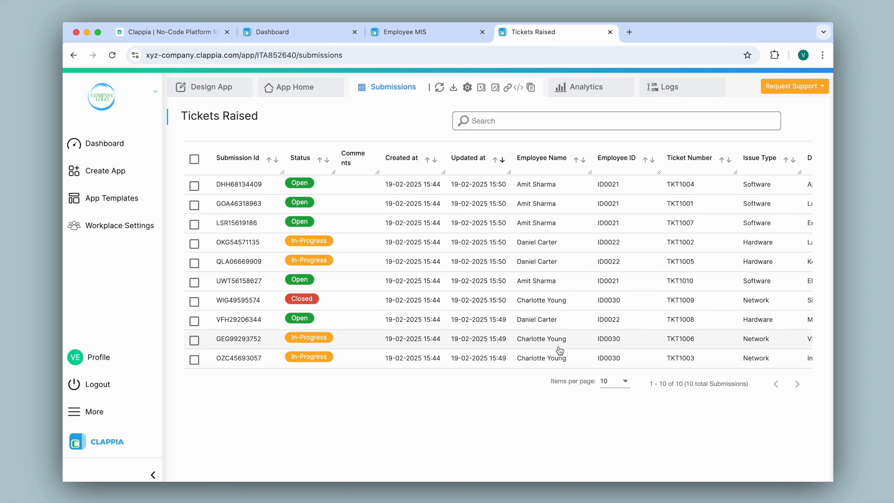
{"action": "left_click", "coordinate": [436, 38]}
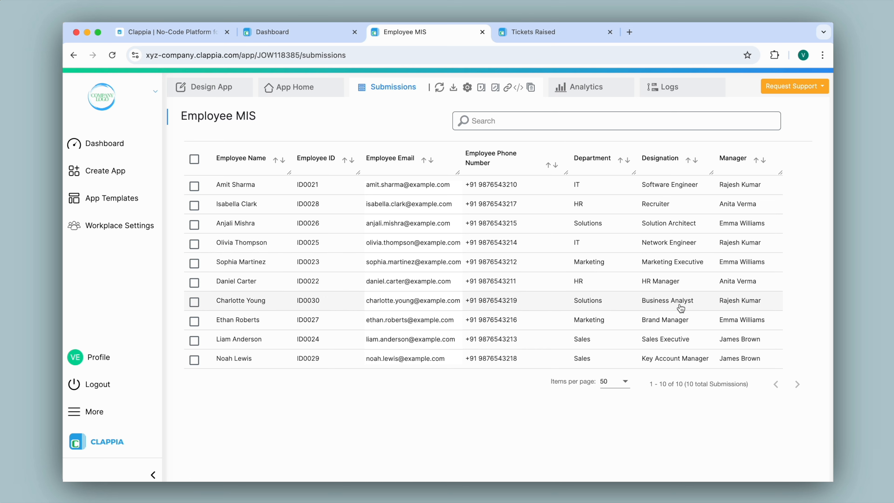
Create a new app from the dashboard and name it "Ticket Management App".
{"action": "left_click", "coordinate": [317, 35]}
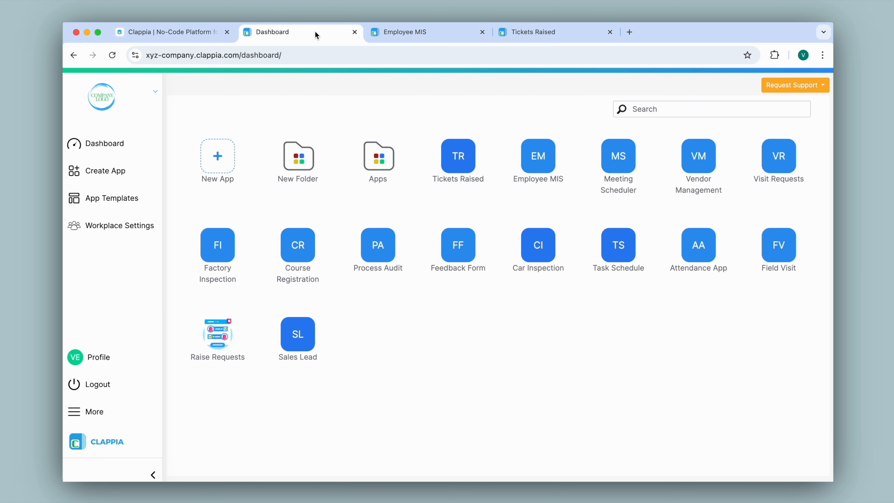
{"action": "left_click", "coordinate": [218, 156]}
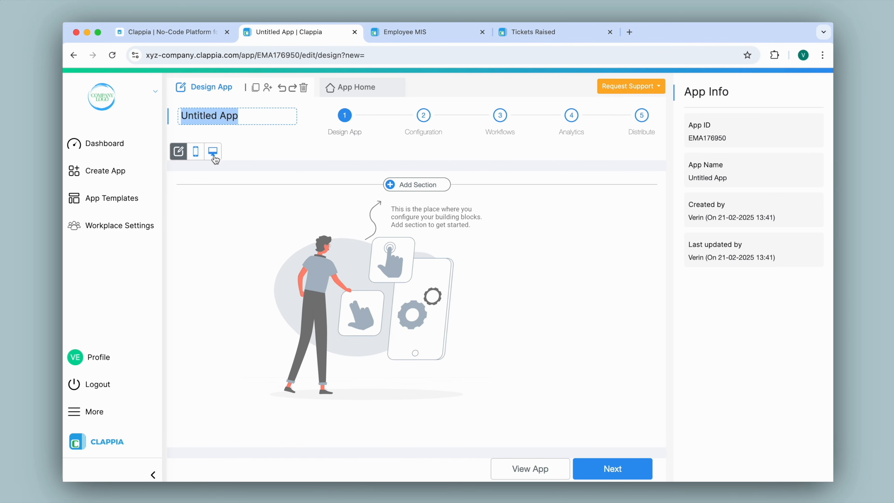
{"action": "type", "text": "Ticket Management App"}
{"action": "key", "text": "Return"}
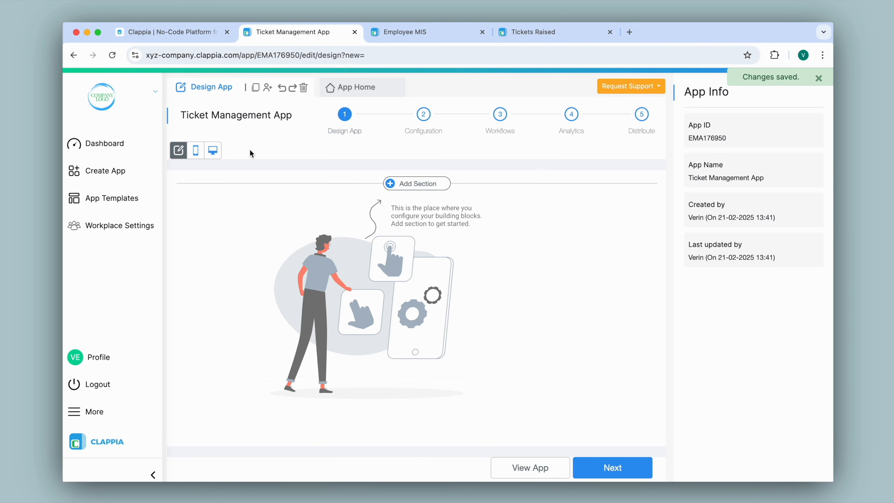
Add a section named "Employee Details" to the app and save it.
{"action": "left_click", "coordinate": [418, 188]}
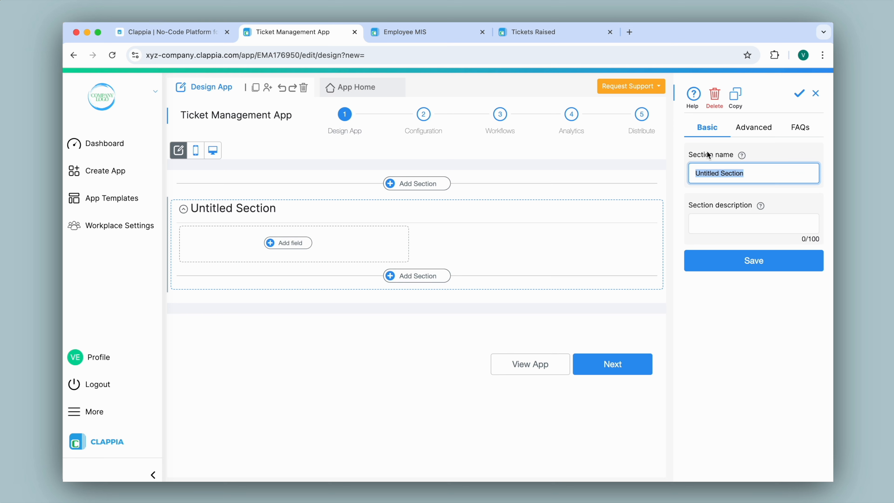
{"action": "type", "text": "Employee Details"}
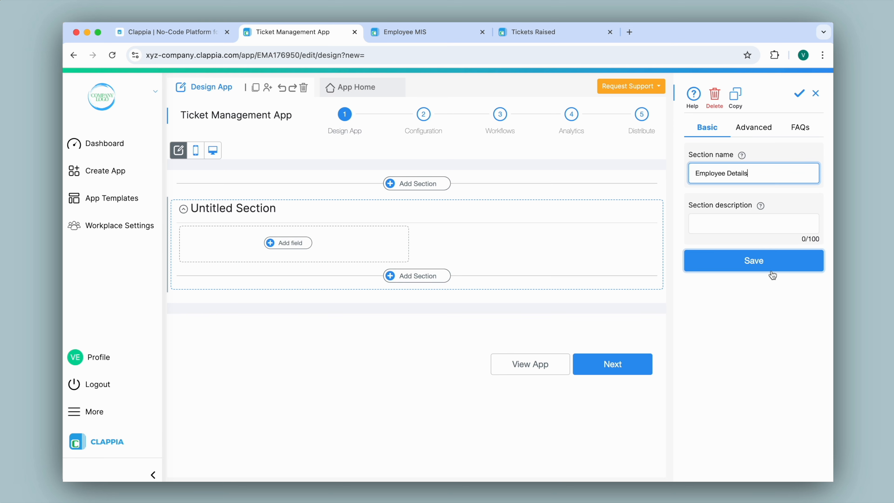
{"action": "left_click", "coordinate": [772, 262]}
Add a GET Data from other Apps block labelled "Select Employee ID" with Employee MIS as its data source app.
{"action": "left_click", "coordinate": [277, 245]}
{"action": "scroll", "coordinate": [281, 250], "scroll_direction": "down", "scroll_amount": 2}
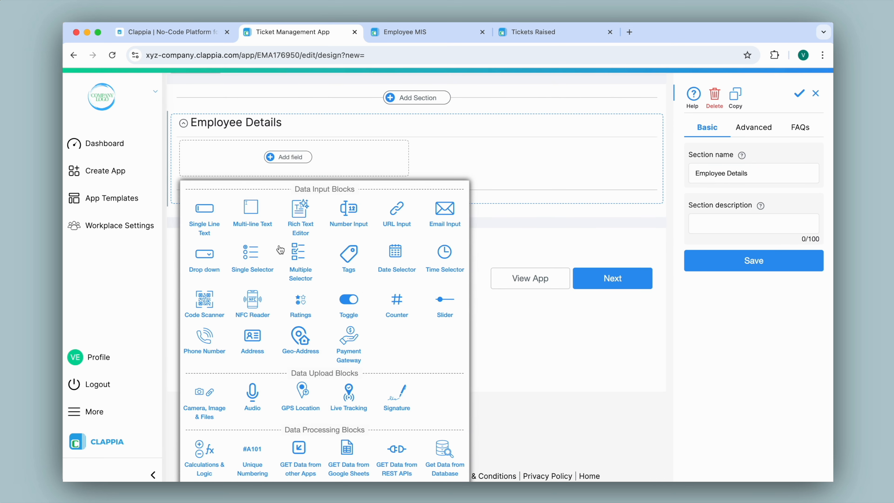
{"action": "left_click", "coordinate": [306, 460]}
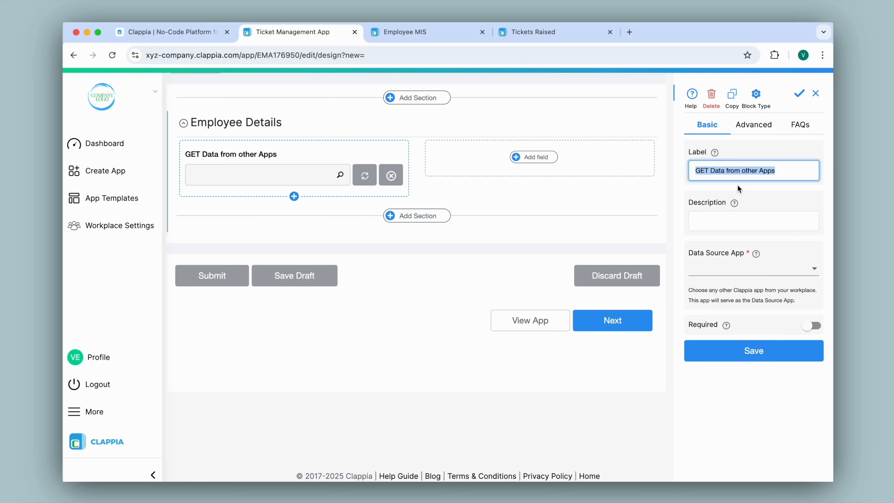
{"action": "type", "text": "Select Employee ID"}
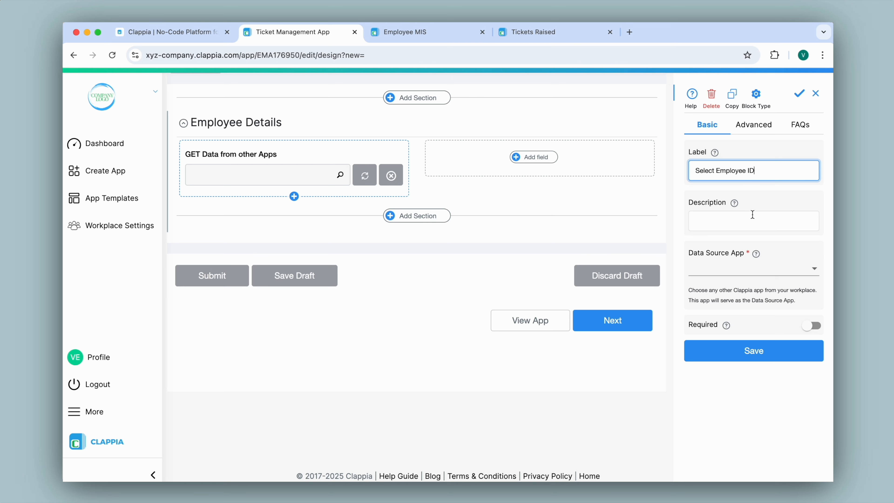
{"action": "left_click", "coordinate": [736, 268]}
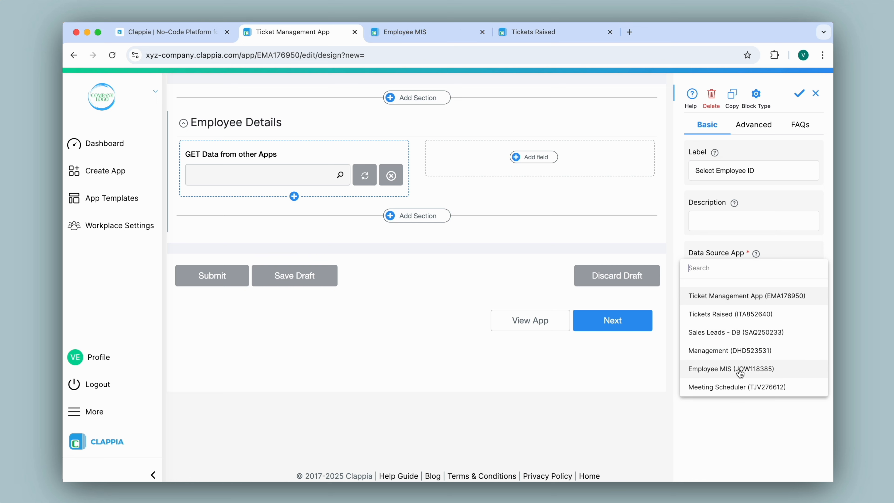
{"action": "left_click", "coordinate": [718, 364]}
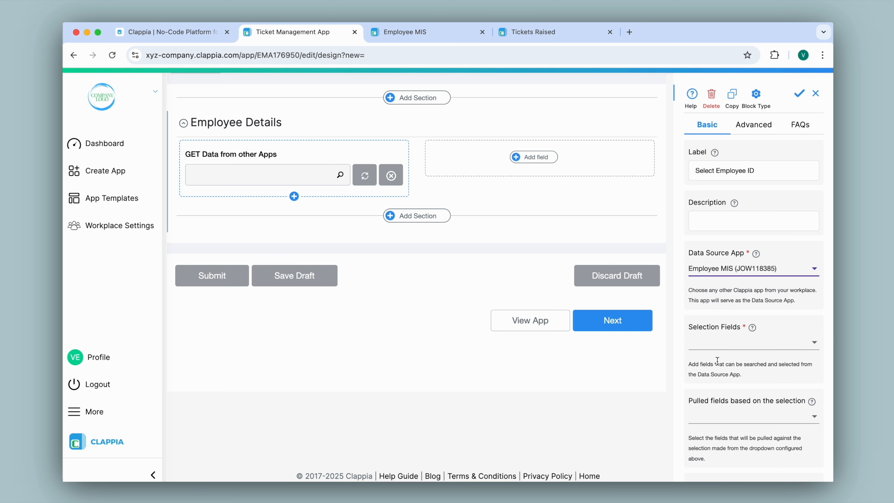
Set Employee ID and Employee Name as the selection fields of the Select Employee ID block.
{"action": "left_click", "coordinate": [704, 343]}
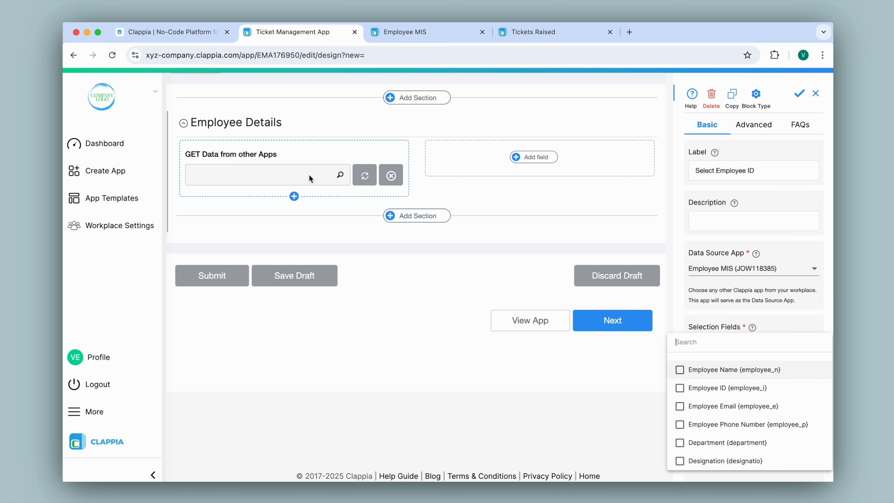
{"action": "left_click", "coordinate": [697, 391]}
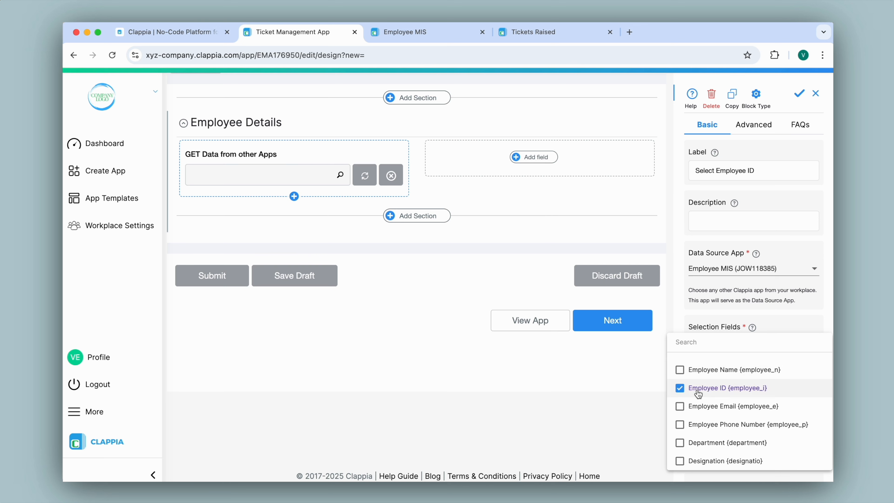
{"action": "left_click", "coordinate": [716, 272]}
{"action": "left_click", "coordinate": [741, 344]}
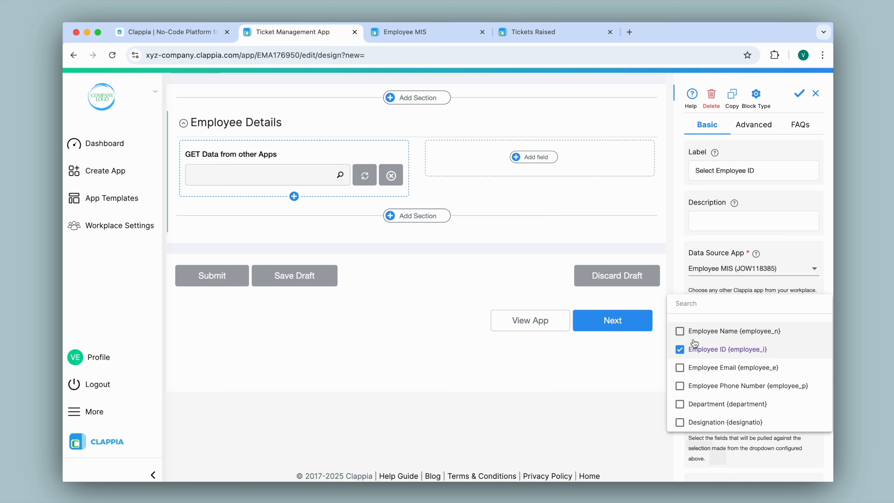
{"action": "left_click", "coordinate": [704, 333]}
{"action": "left_click", "coordinate": [678, 279]}
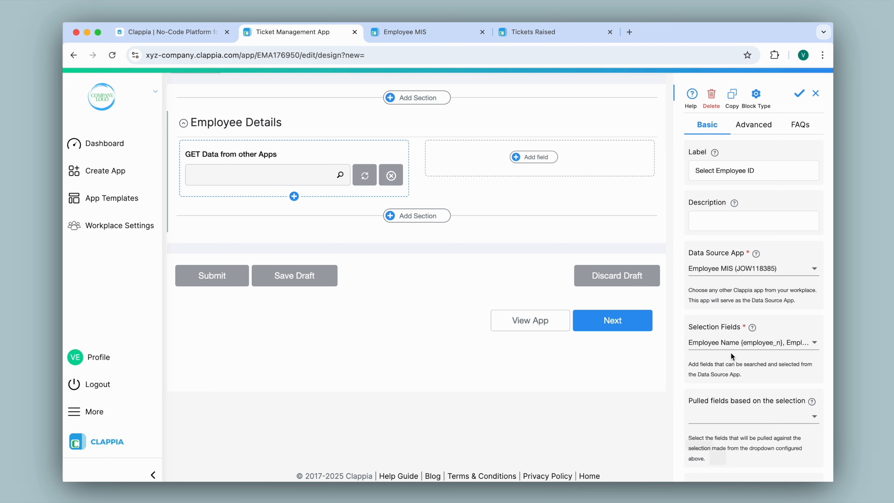
Set the pulled fields to Employee Name, Employee ID, Employee Email, Employee Phone Number, Department and Designation, and save the block.
{"action": "scroll", "coordinate": [733, 354], "scroll_direction": "down", "scroll_amount": 3}
{"action": "left_click", "coordinate": [698, 323]}
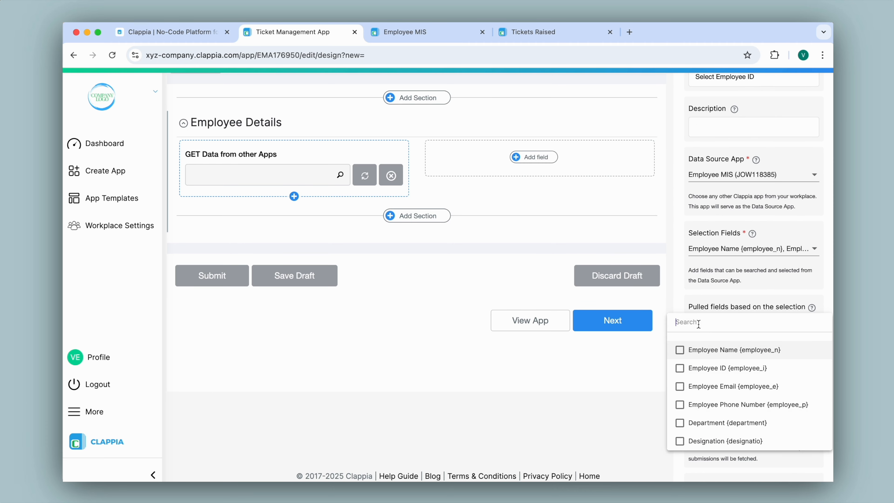
{"action": "left_click", "coordinate": [679, 350]}
{"action": "left_click", "coordinate": [679, 368]}
{"action": "left_click", "coordinate": [680, 386]}
{"action": "left_click", "coordinate": [680, 404]}
{"action": "scroll", "coordinate": [680, 405], "scroll_direction": "down", "scroll_amount": 2}
{"action": "left_click", "coordinate": [679, 372]}
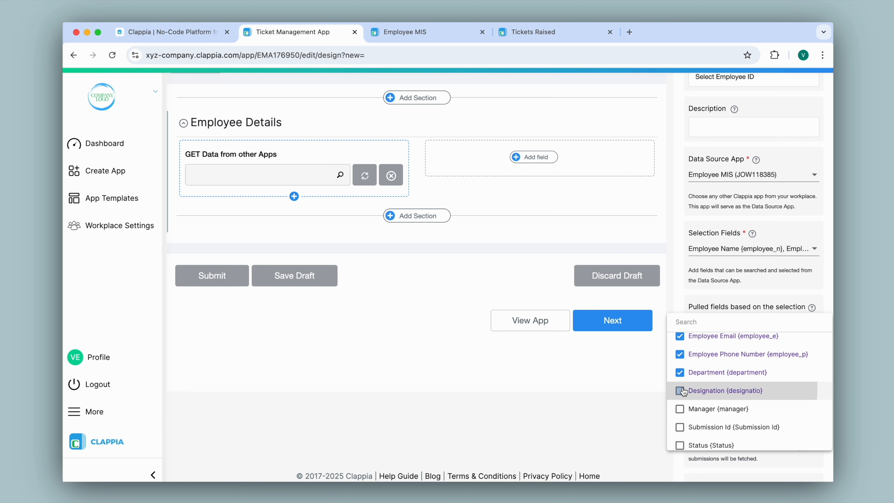
{"action": "left_click", "coordinate": [679, 390]}
{"action": "left_click", "coordinate": [673, 293]}
{"action": "scroll", "coordinate": [722, 313], "scroll_direction": "down", "scroll_amount": 2}
{"action": "scroll", "coordinate": [722, 313], "scroll_direction": "down", "scroll_amount": 5}
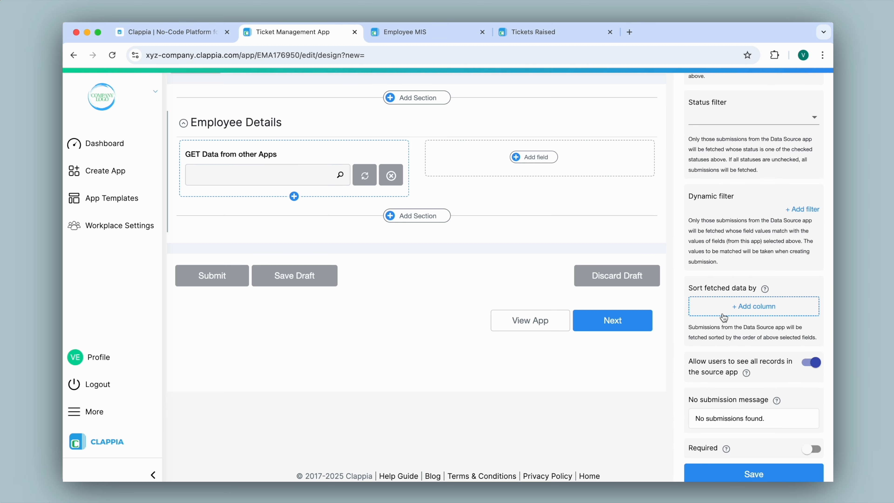
{"action": "left_click", "coordinate": [738, 473]}
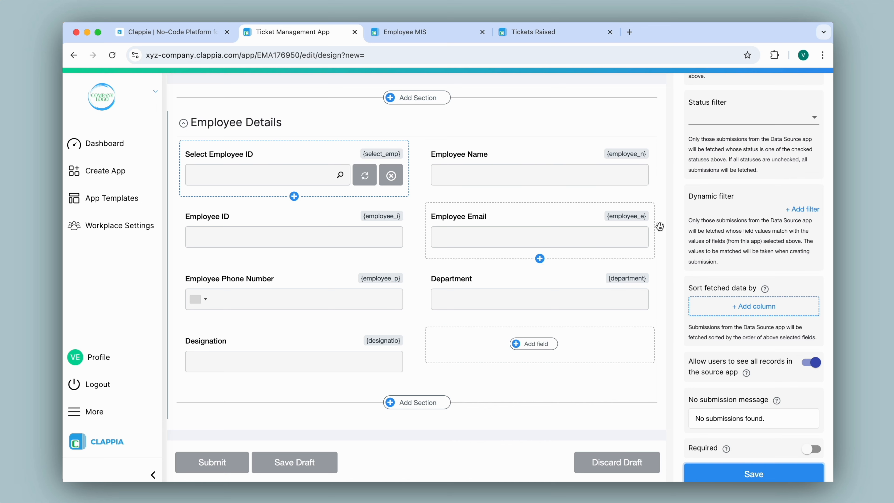
Examine the Select Employee ID block's advanced settings, trying a search minimum of 8 characters and returning it to 0.
{"action": "scroll", "coordinate": [783, 226], "scroll_direction": "up", "scroll_amount": 10}
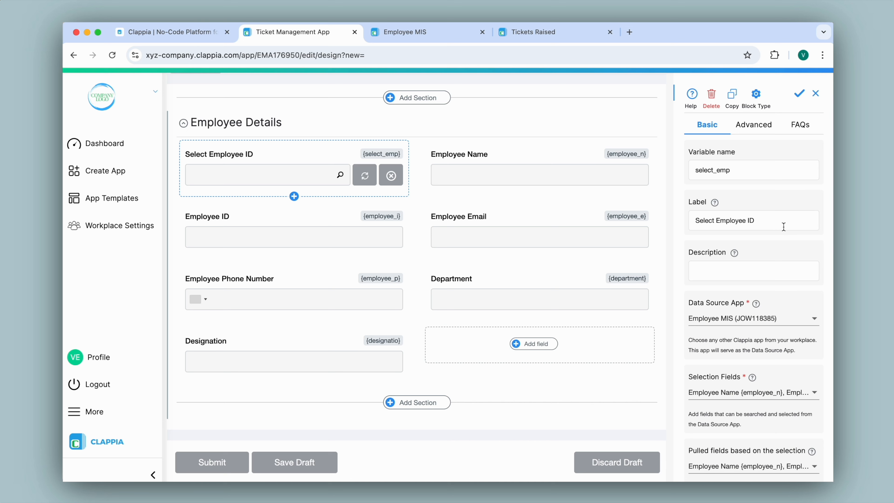
{"action": "left_click", "coordinate": [758, 131]}
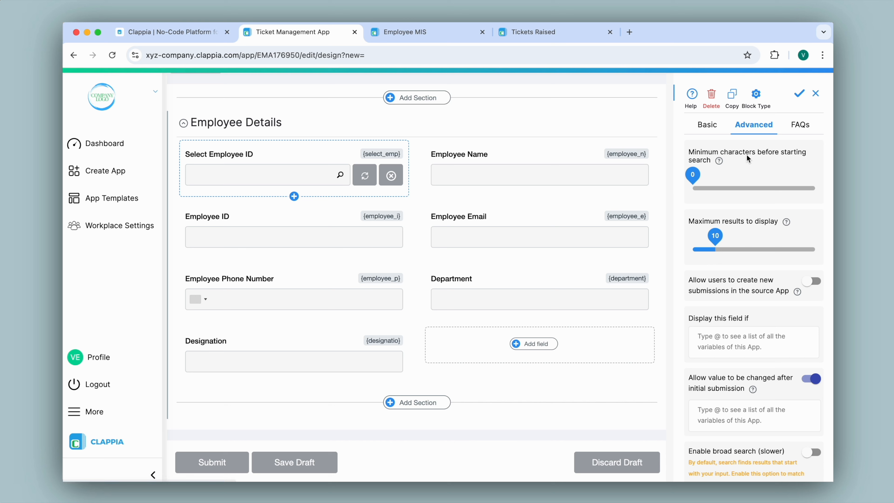
{"action": "left_click_drag", "start_coordinate": [693, 174], "coordinate": [759, 182]}
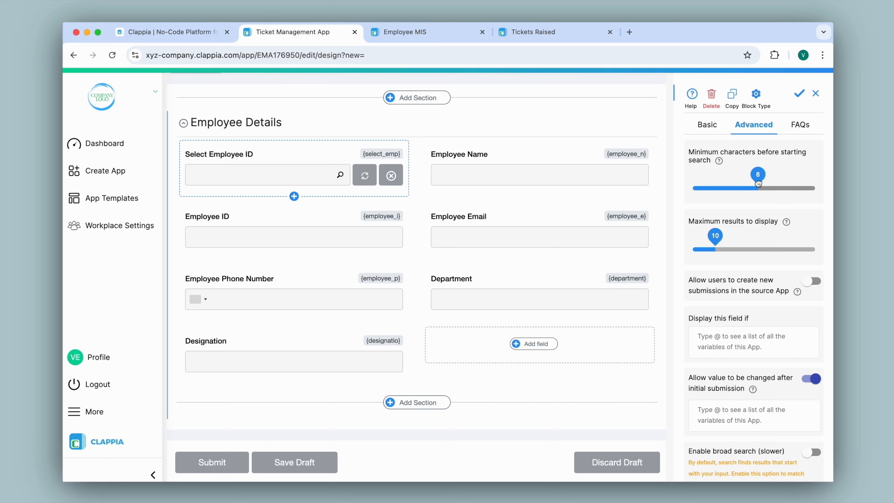
{"action": "left_click_drag", "start_coordinate": [758, 183], "coordinate": [679, 185]}
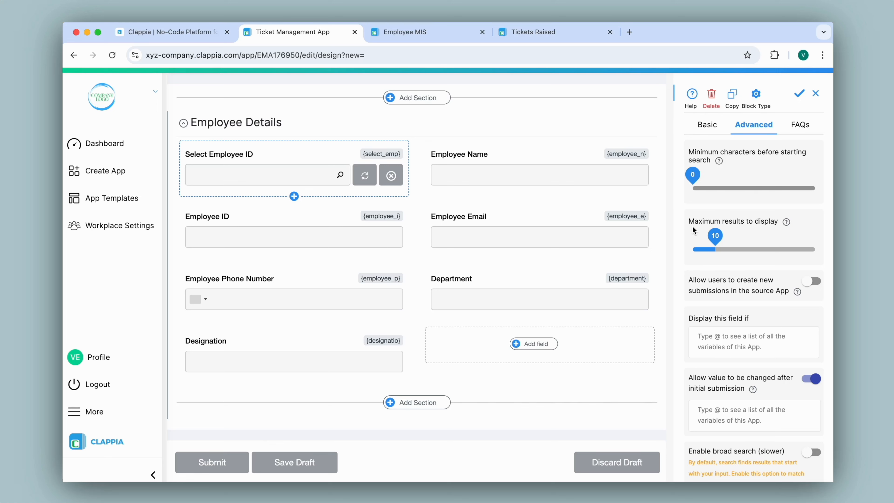
{"action": "mouse_move", "coordinate": [715, 247]}
{"action": "left_mouse_down"}
{"action": "mouse_move", "coordinate": [725, 247]}
{"action": "mouse_move", "coordinate": [715, 249]}
{"action": "left_mouse_up"}
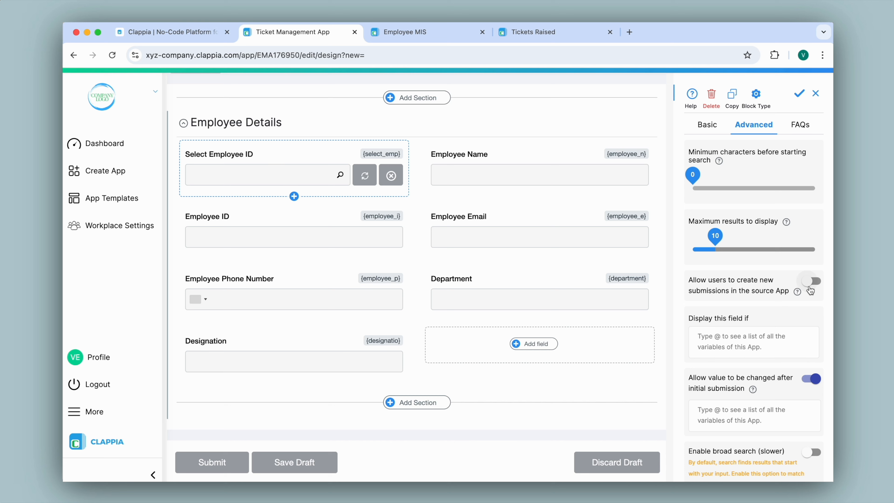
{"action": "scroll", "coordinate": [787, 314], "scroll_direction": "down", "scroll_amount": 2}
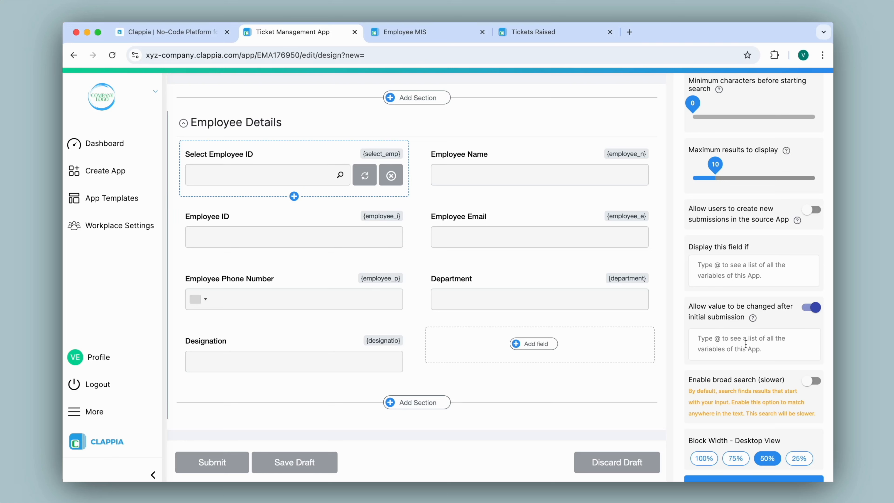
Open the Ticket Management App's form and choose the Solutions Business Analyst's record in the Select Employee ID field.
{"action": "scroll", "coordinate": [399, 273], "scroll_direction": "up", "scroll_amount": 3}
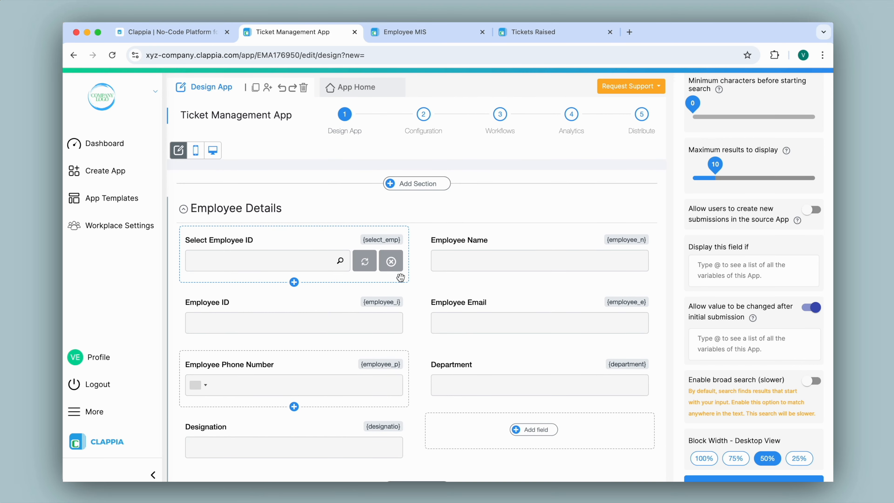
{"action": "left_click", "coordinate": [366, 87]}
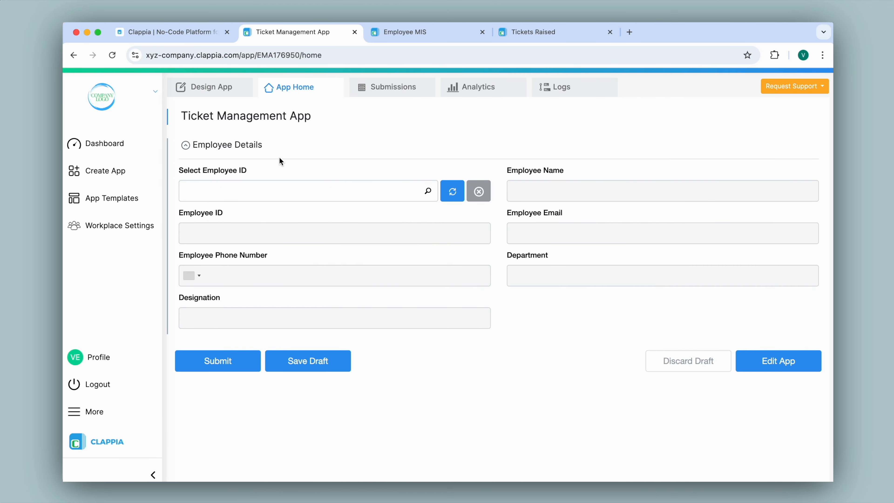
{"action": "left_click", "coordinate": [272, 190]}
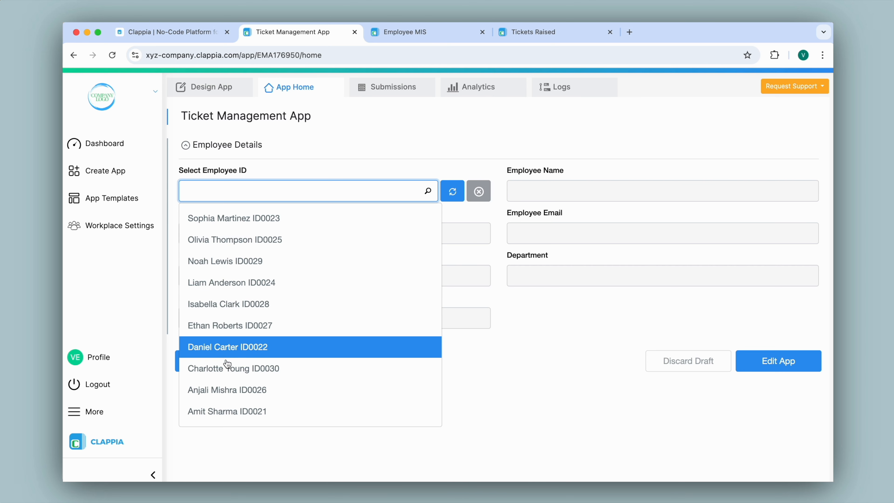
{"action": "left_click", "coordinate": [230, 368]}
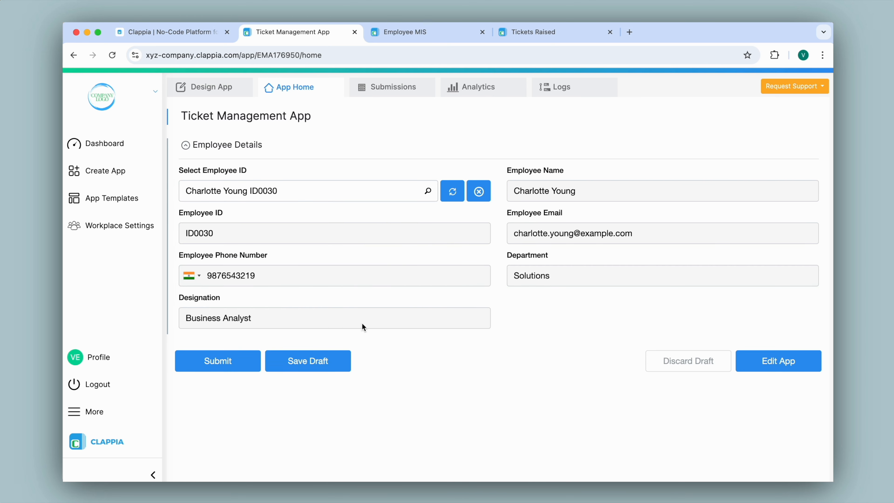
Check the chosen employee's record in the Employee MIS submissions, glance at Tickets Raised, and return to the Ticket Management App.
{"action": "left_click", "coordinate": [451, 33]}
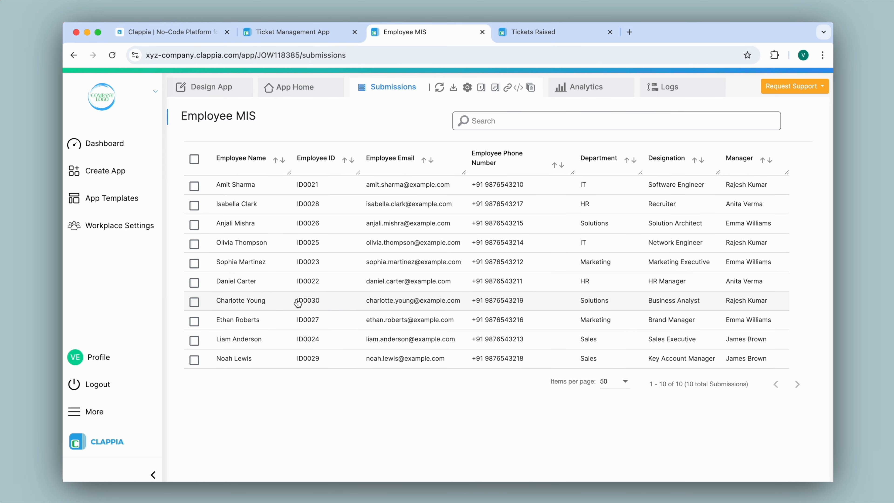
{"action": "left_click", "coordinate": [279, 32]}
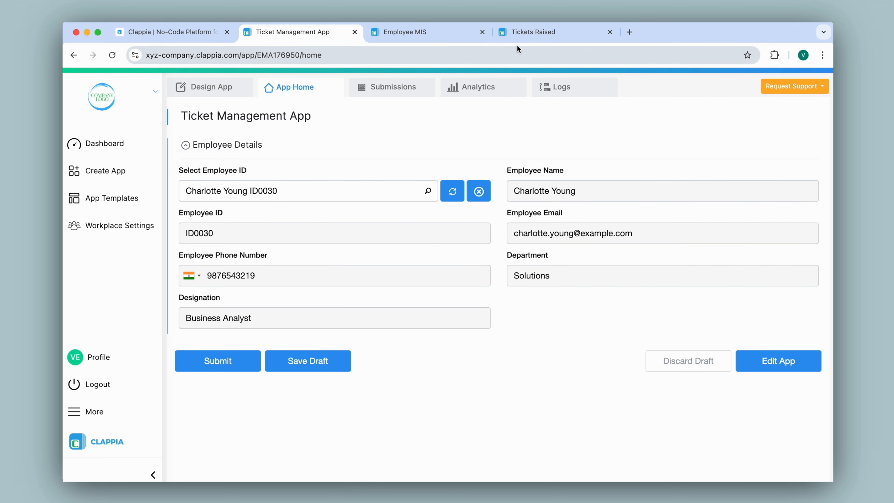
{"action": "left_click", "coordinate": [553, 33]}
{"action": "left_click", "coordinate": [277, 32]}
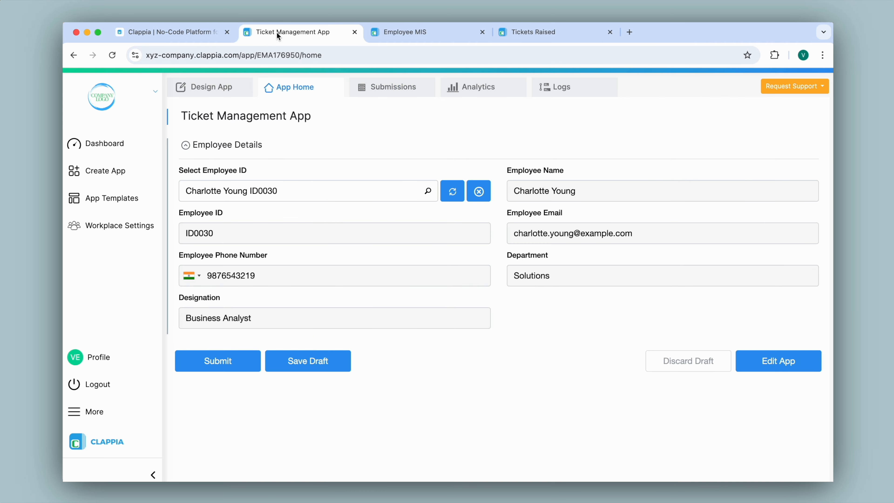
Add a new section below Employee Details in the app design and insert a GET Data from other Apps block in it.
{"action": "left_click", "coordinate": [216, 87]}
{"action": "scroll", "coordinate": [361, 250], "scroll_direction": "down", "scroll_amount": 4}
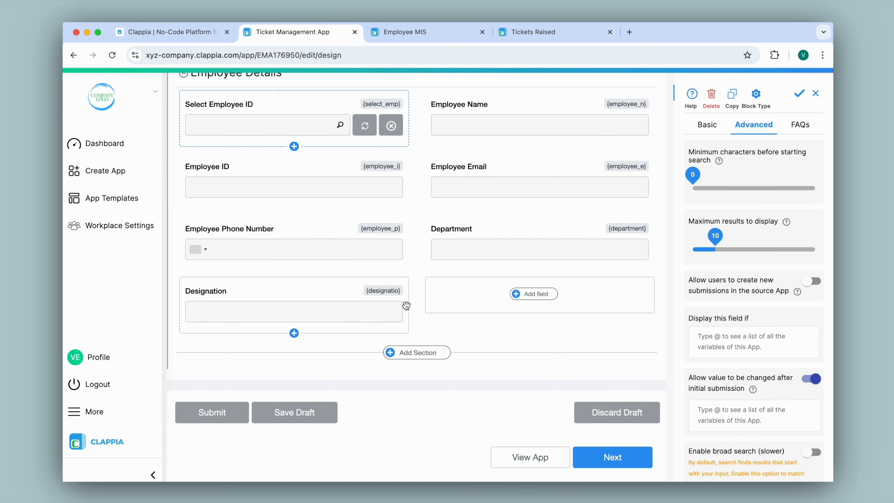
{"action": "left_click", "coordinate": [422, 352]}
{"action": "scroll", "coordinate": [422, 354], "scroll_direction": "down", "scroll_amount": 2}
{"action": "left_click", "coordinate": [289, 362]}
{"action": "scroll", "coordinate": [291, 363], "scroll_direction": "down", "scroll_amount": 5}
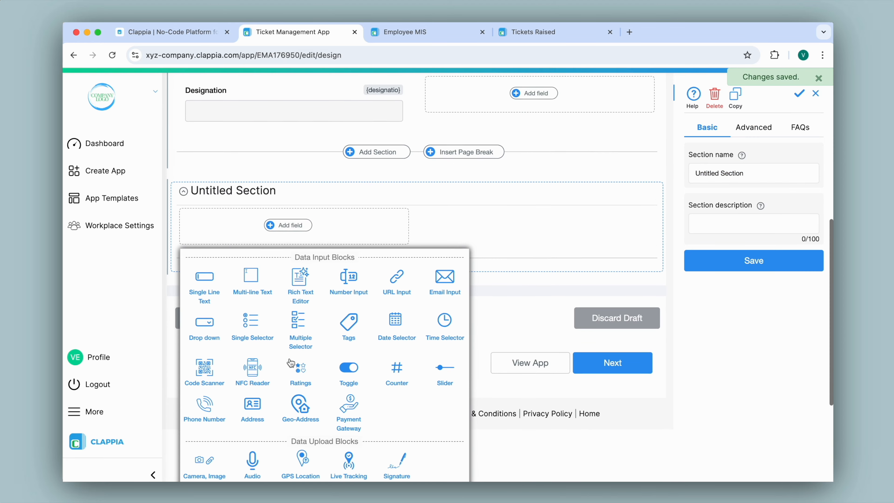
{"action": "left_click", "coordinate": [290, 439]}
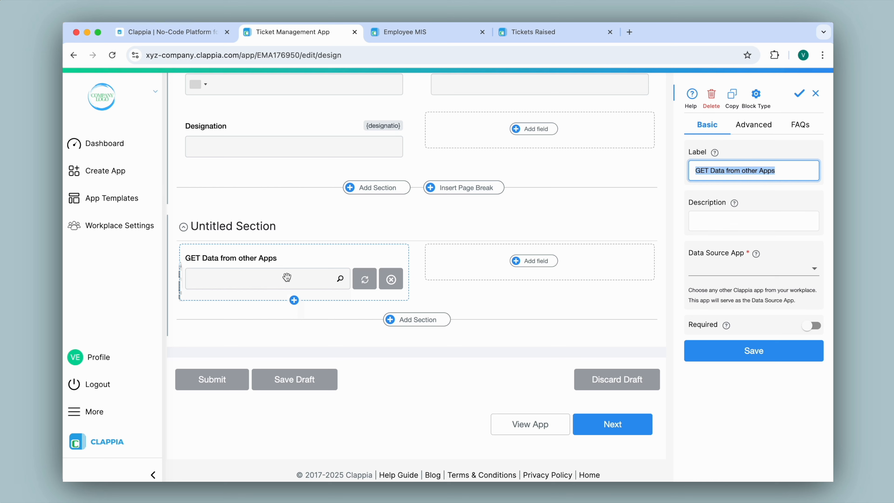
Label the new GET Data block "Select Tickets" and set its data source app to Tickets Raised.
{"action": "scroll", "coordinate": [287, 277], "scroll_direction": "up", "scroll_amount": 8}
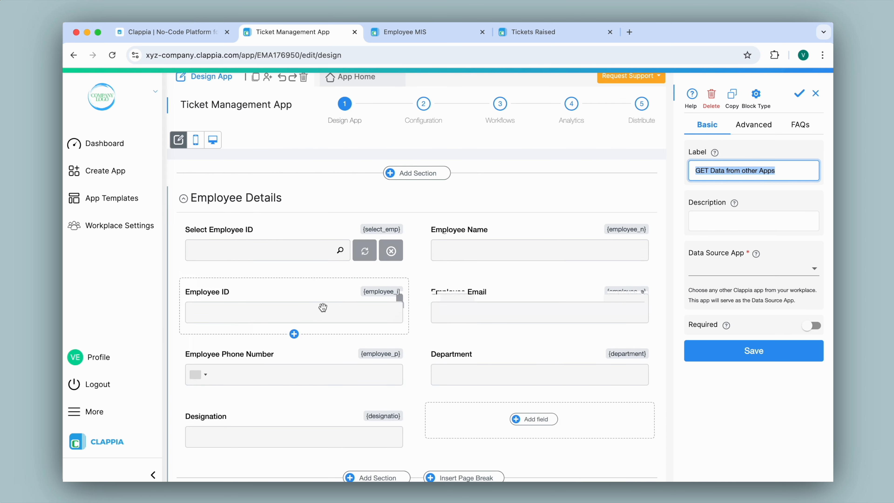
{"action": "scroll", "coordinate": [323, 308], "scroll_direction": "down", "scroll_amount": 7}
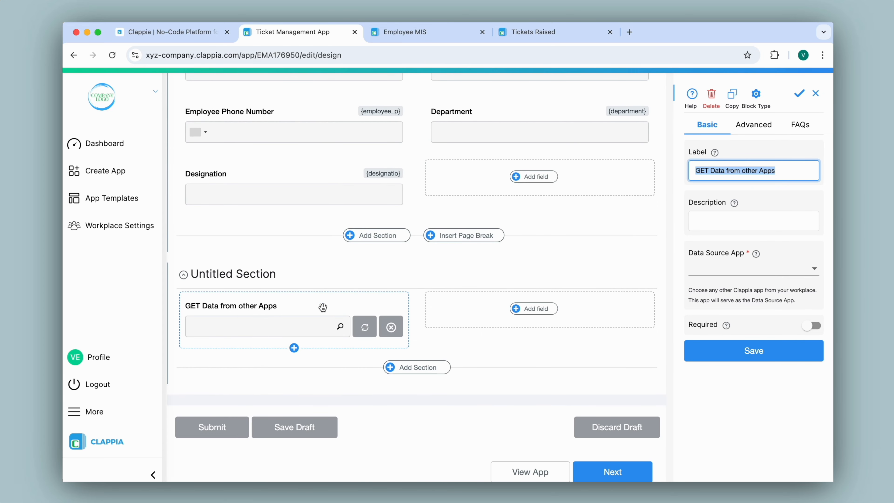
{"action": "key", "text": "BackSpace"}
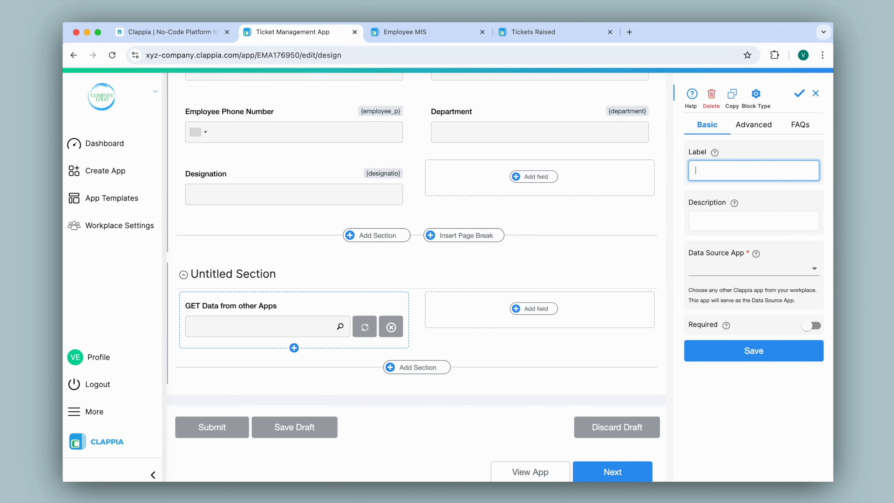
{"action": "type", "text": "Select Tickets"}
{"action": "left_click", "coordinate": [719, 274]}
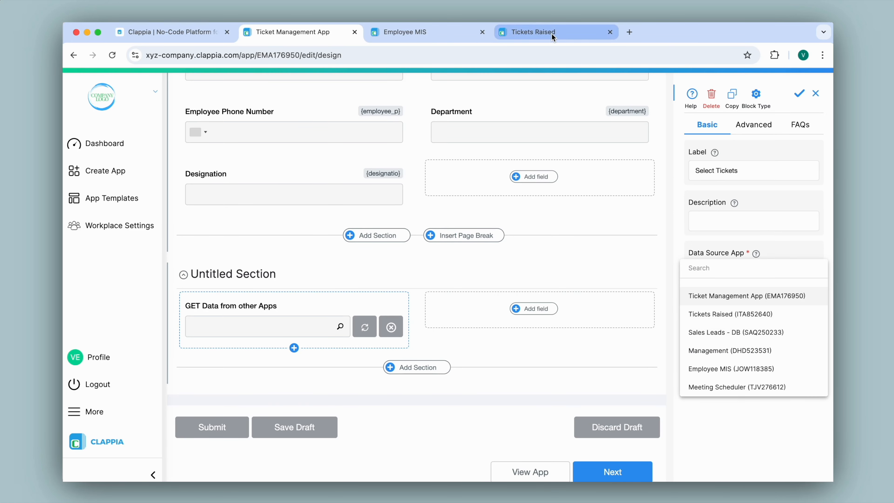
{"action": "left_click", "coordinate": [728, 321]}
Set Ticket Number as the selection field of the Select Tickets block.
{"action": "left_click", "coordinate": [725, 342]}
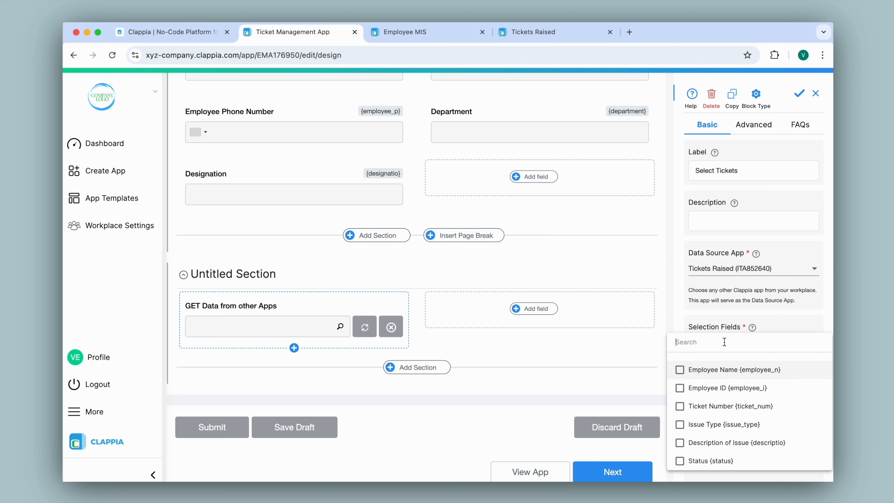
{"action": "left_click", "coordinate": [720, 409]}
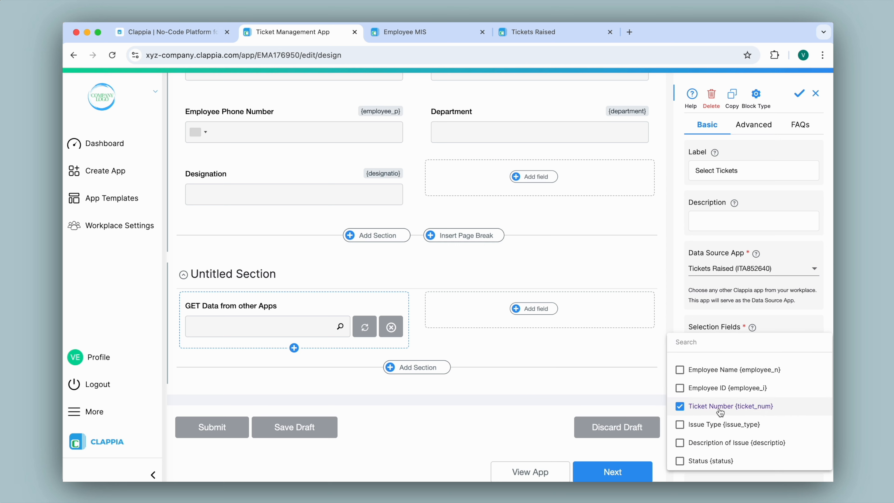
{"action": "left_click", "coordinate": [690, 305]}
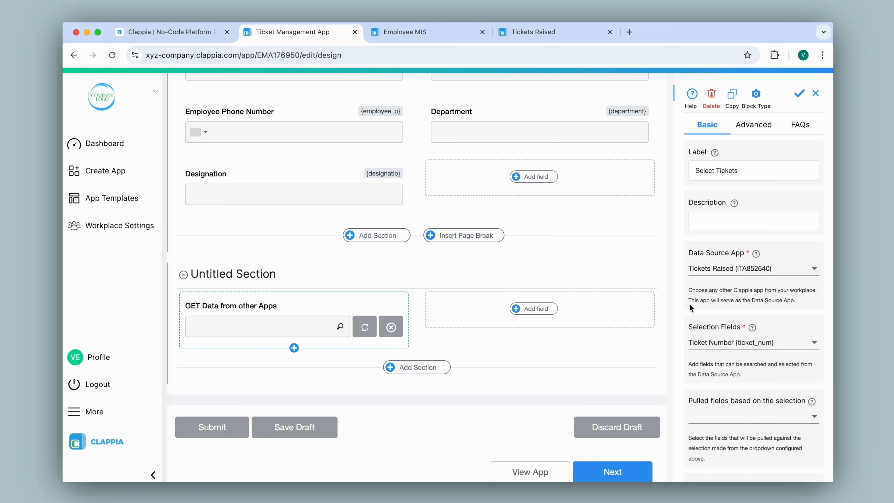
Set the pulled fields to Ticket Number, Issue Type, Description of Issue, Status and Priority, and save the Select Tickets block.
{"action": "scroll", "coordinate": [690, 307], "scroll_direction": "down", "scroll_amount": 3}
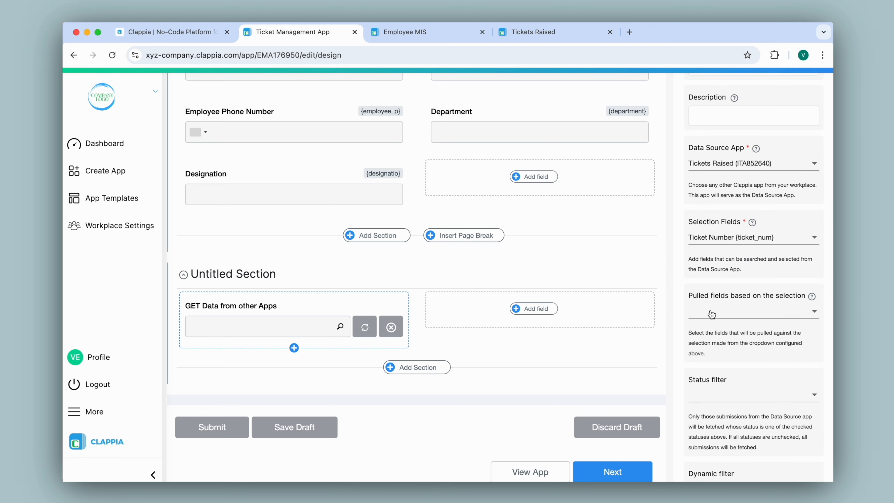
{"action": "left_click", "coordinate": [708, 311]}
{"action": "left_click", "coordinate": [680, 375]}
{"action": "left_click", "coordinate": [679, 393]}
{"action": "scroll", "coordinate": [686, 391], "scroll_direction": "down", "scroll_amount": 1}
{"action": "left_click", "coordinate": [680, 386]}
{"action": "left_click", "coordinate": [690, 405]}
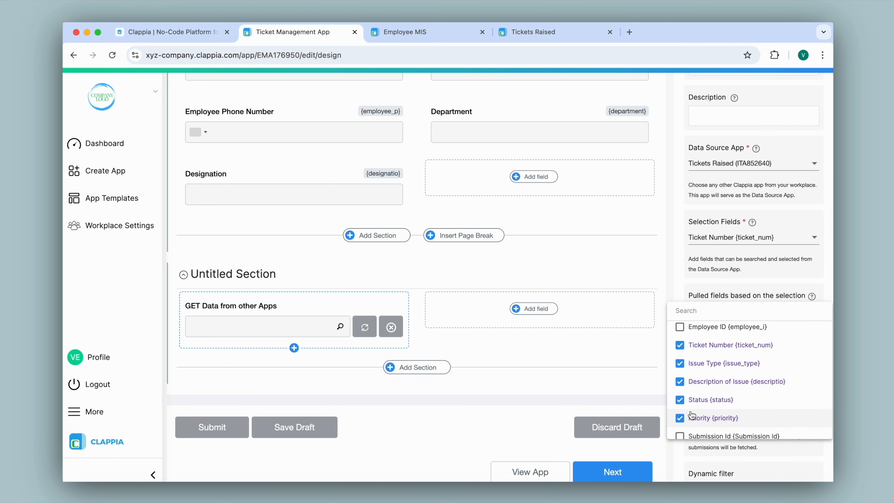
{"action": "left_click", "coordinate": [736, 383]}
{"action": "scroll", "coordinate": [736, 382], "scroll_direction": "down", "scroll_amount": 3}
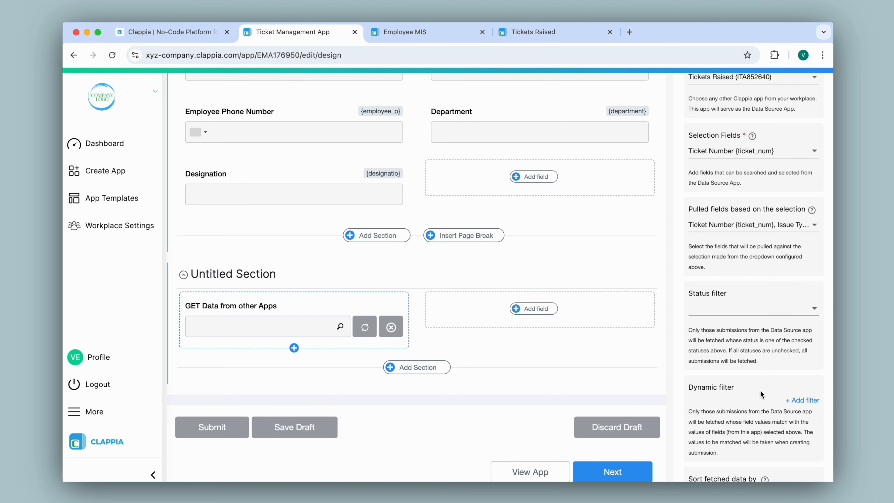
{"action": "scroll", "coordinate": [760, 390], "scroll_direction": "down", "scroll_amount": 5}
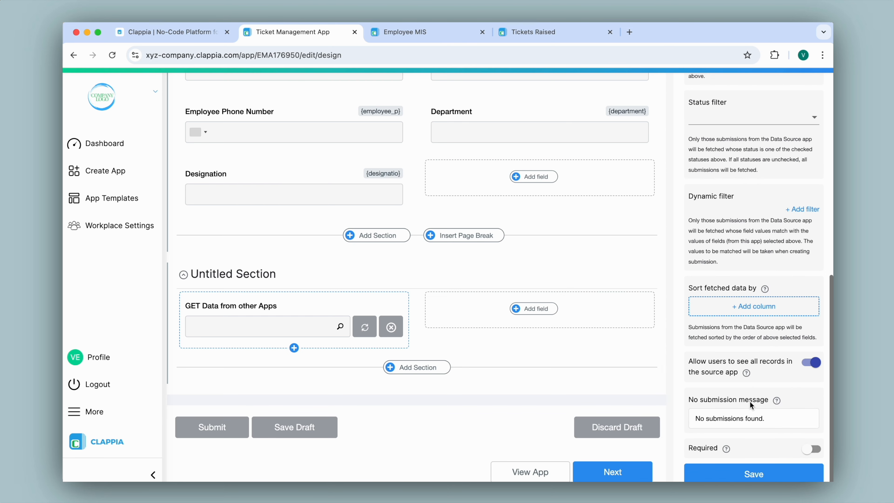
{"action": "left_click", "coordinate": [756, 473]}
Open the Ticket Management App's form and view the tickets offered in the Select Tickets field.
{"action": "scroll", "coordinate": [444, 262], "scroll_direction": "up", "scroll_amount": 8}
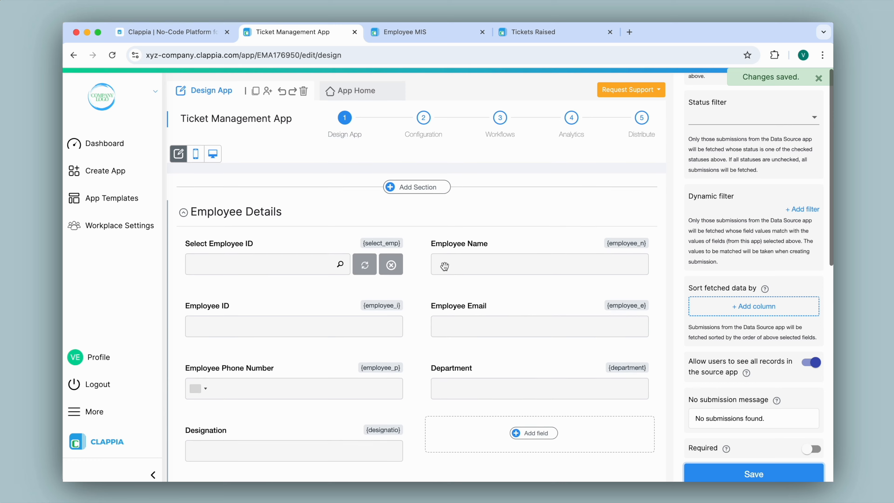
{"action": "left_click", "coordinate": [352, 88]}
{"action": "scroll", "coordinate": [370, 139], "scroll_direction": "down", "scroll_amount": 5}
{"action": "left_click", "coordinate": [289, 261]}
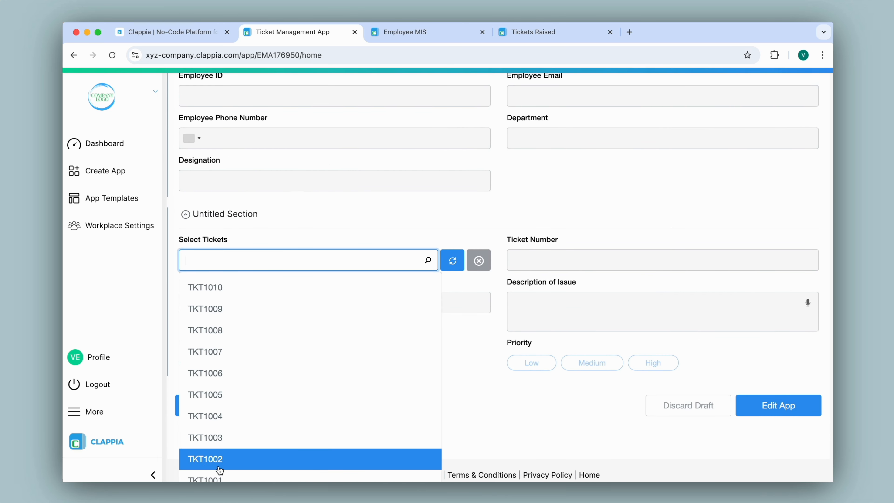
Compare the Tickets Raised submissions with the Employee MIS records by Employee ID, and return to the Ticket Management App.
{"action": "left_click", "coordinate": [552, 31]}
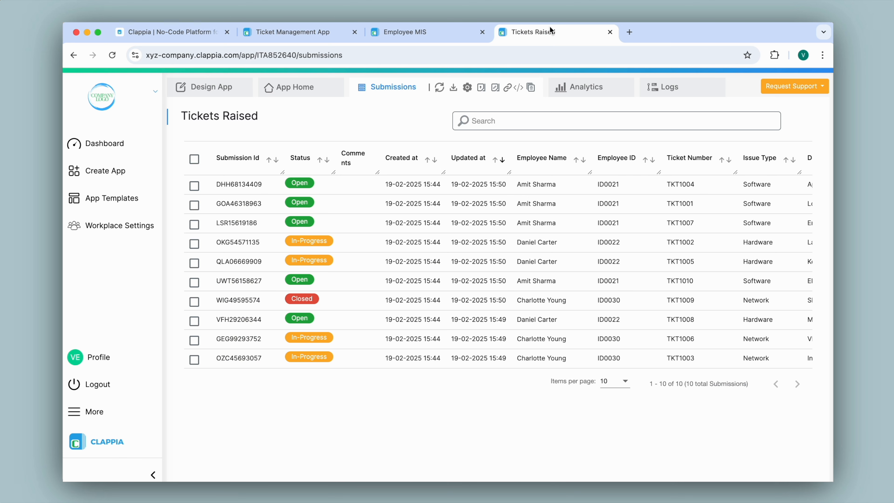
{"action": "left_click", "coordinate": [319, 32]}
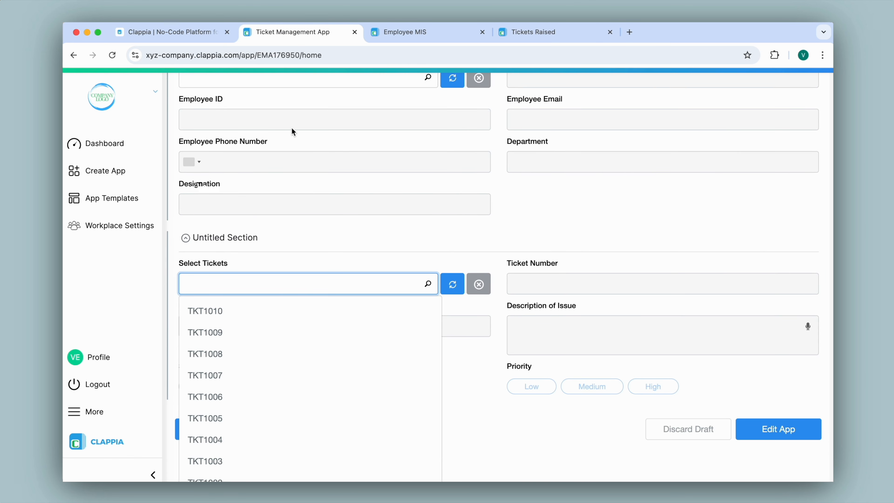
{"action": "left_click", "coordinate": [452, 33]}
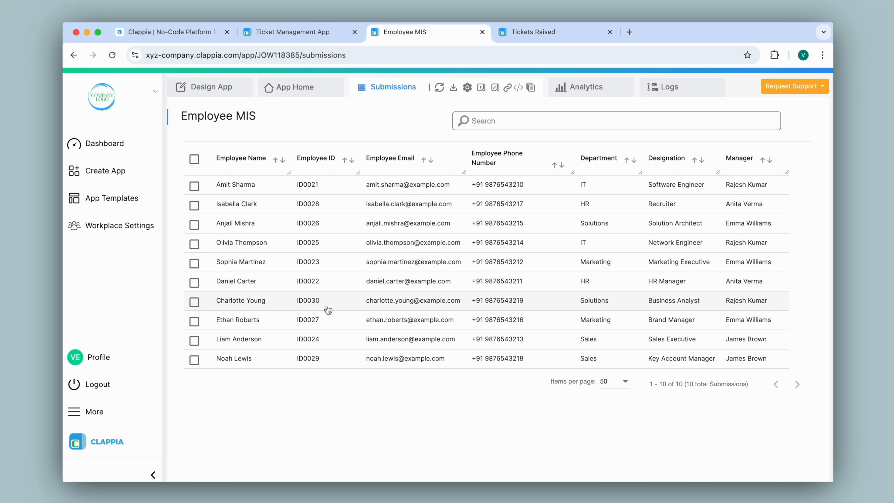
{"action": "left_click", "coordinate": [552, 35]}
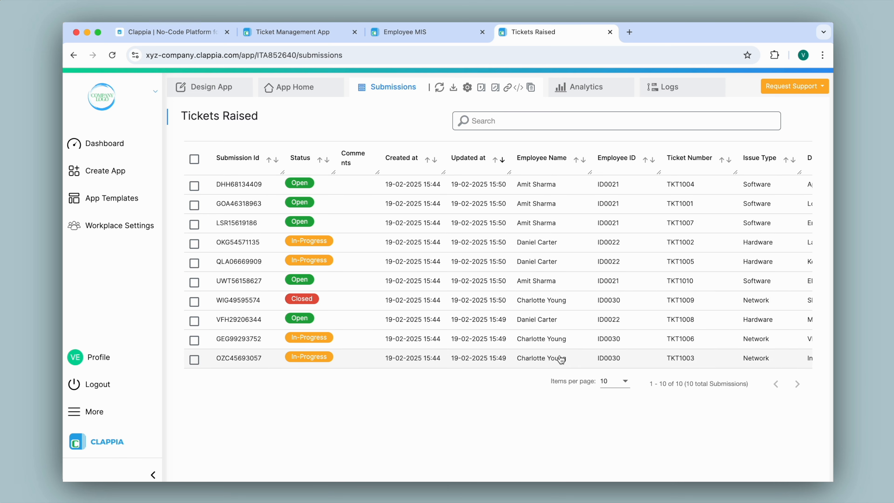
{"action": "left_click", "coordinate": [287, 33]}
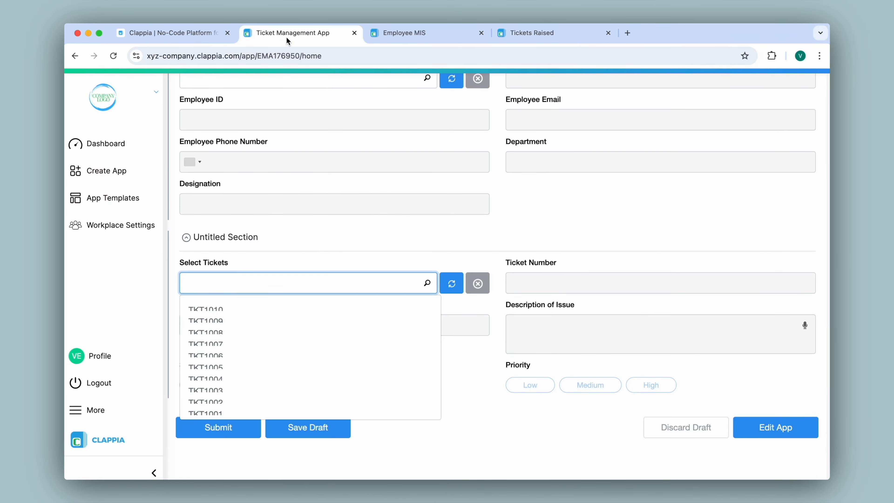
Add a dynamic filter to the Select Tickets block in the app design, using Employee ID from Tickets Raised as its field.
{"action": "scroll", "coordinate": [214, 371], "scroll_direction": "up", "scroll_amount": 5}
{"action": "left_click", "coordinate": [209, 89]}
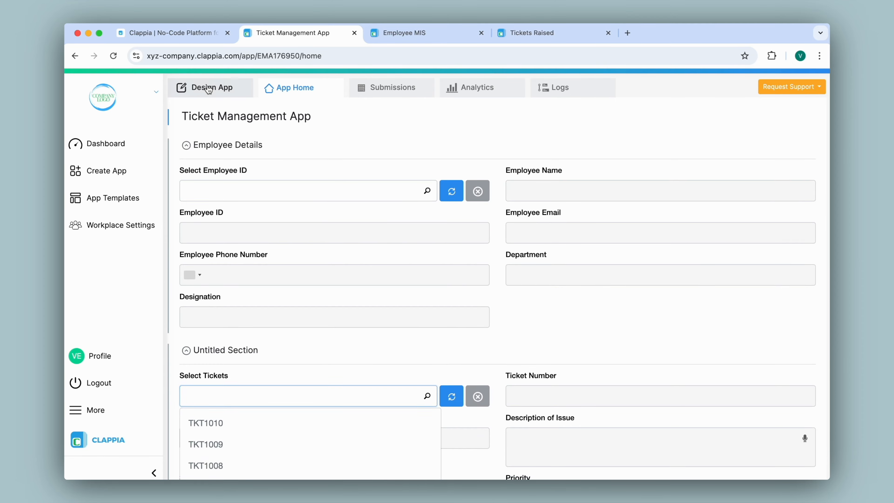
{"action": "scroll", "coordinate": [509, 281], "scroll_direction": "down", "scroll_amount": 8}
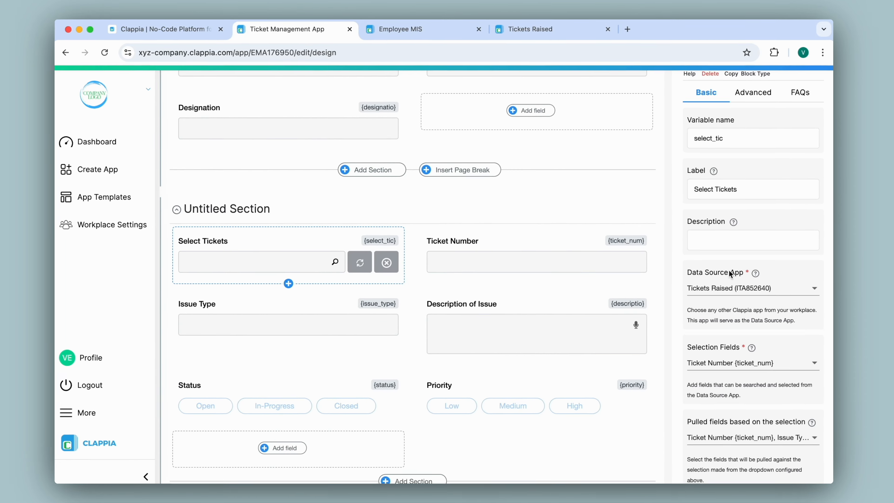
{"action": "scroll", "coordinate": [729, 273], "scroll_direction": "down", "scroll_amount": 10}
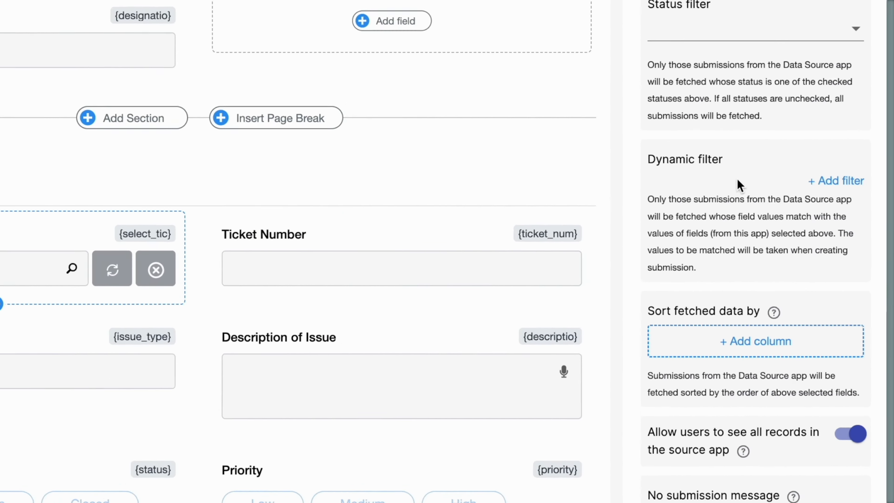
{"action": "left_click", "coordinate": [839, 184]}
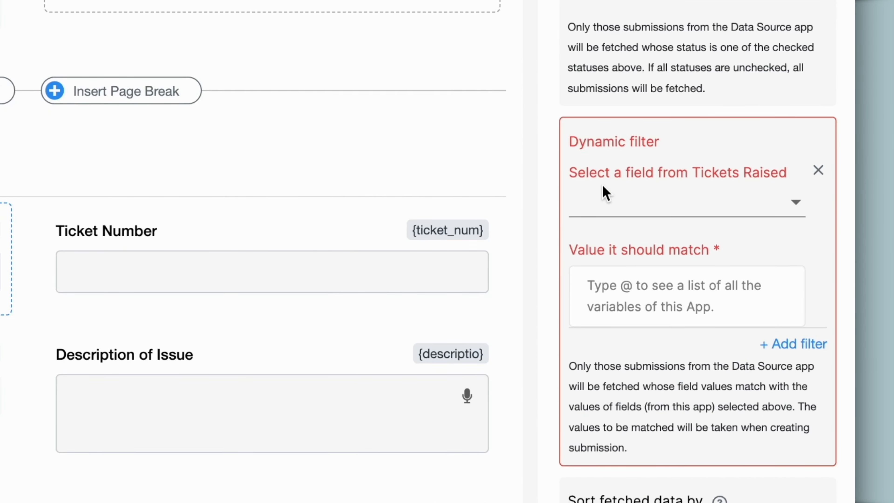
{"action": "left_click", "coordinate": [604, 198]}
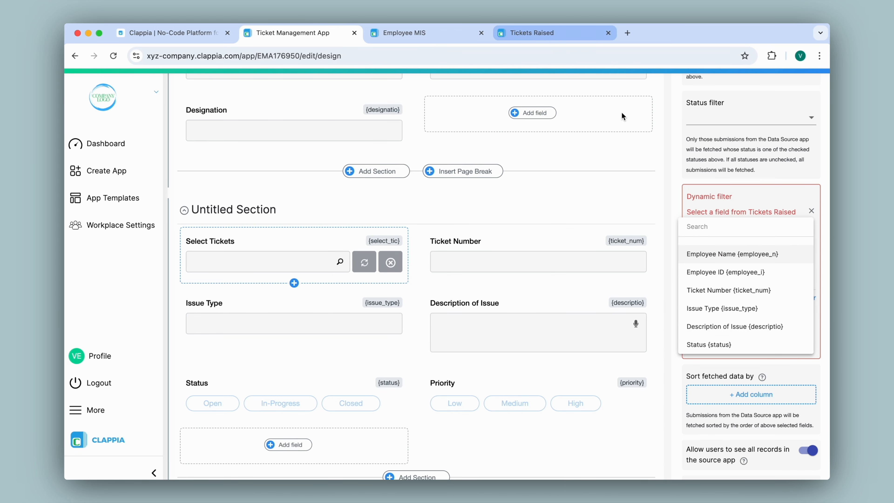
{"action": "left_click", "coordinate": [714, 272]}
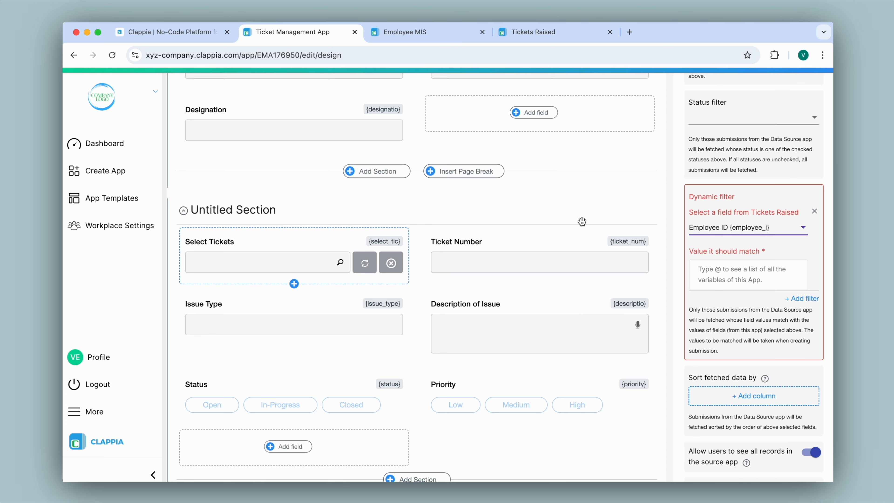
Match the dynamic filter to this app's Employee ID variable {employee_i}, and check the Employee ID column in the Tickets Raised submissions.
{"action": "scroll", "coordinate": [479, 182], "scroll_direction": "up", "scroll_amount": 5}
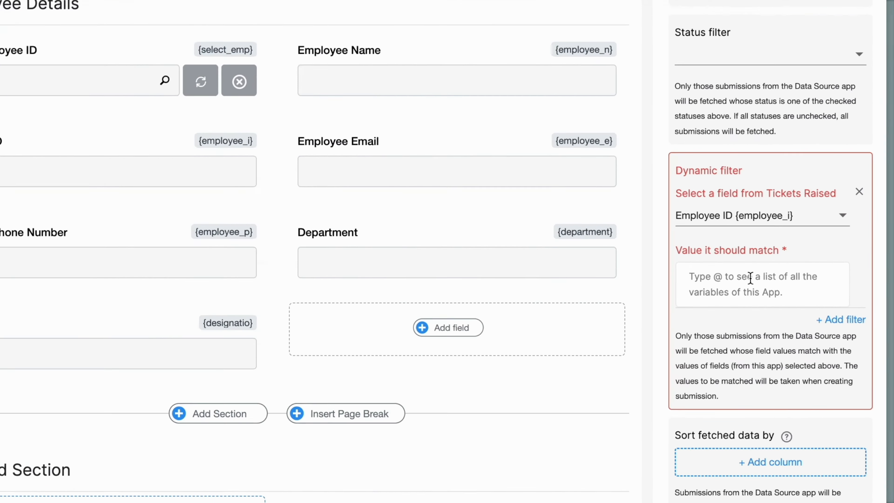
{"action": "left_click", "coordinate": [721, 280]}
{"action": "type", "text": "@employ"}
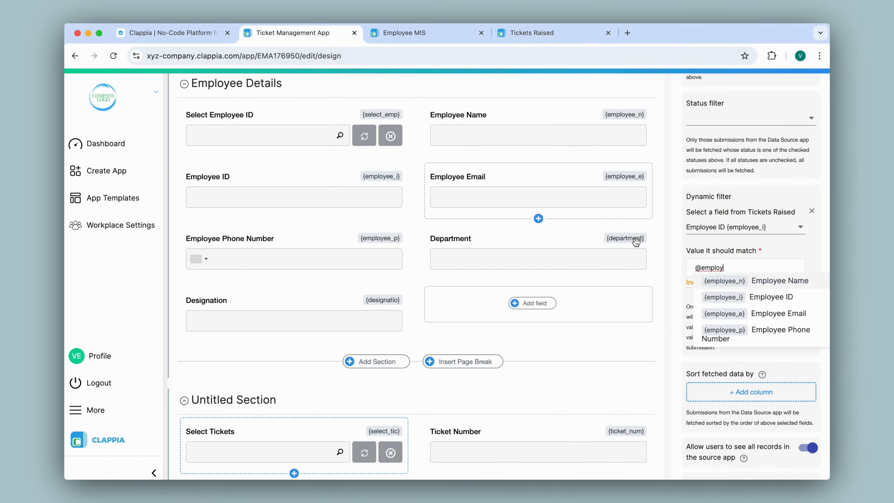
{"action": "left_click", "coordinate": [714, 297]}
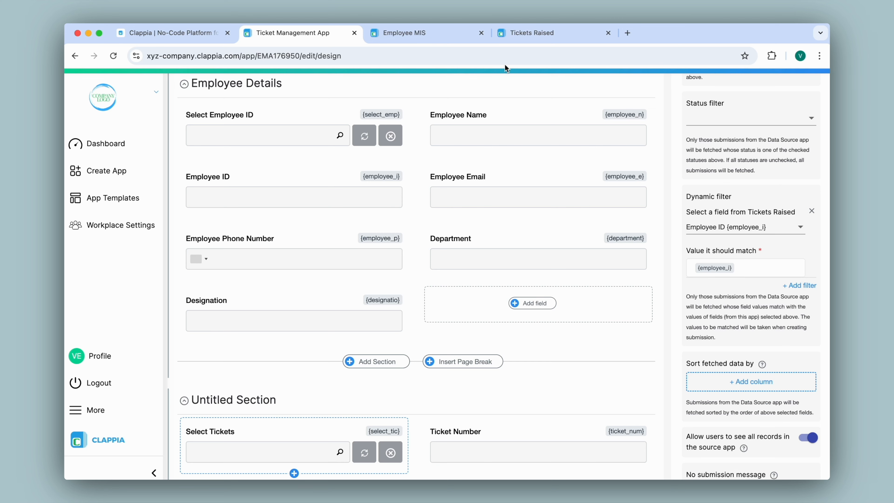
{"action": "left_click", "coordinate": [517, 33]}
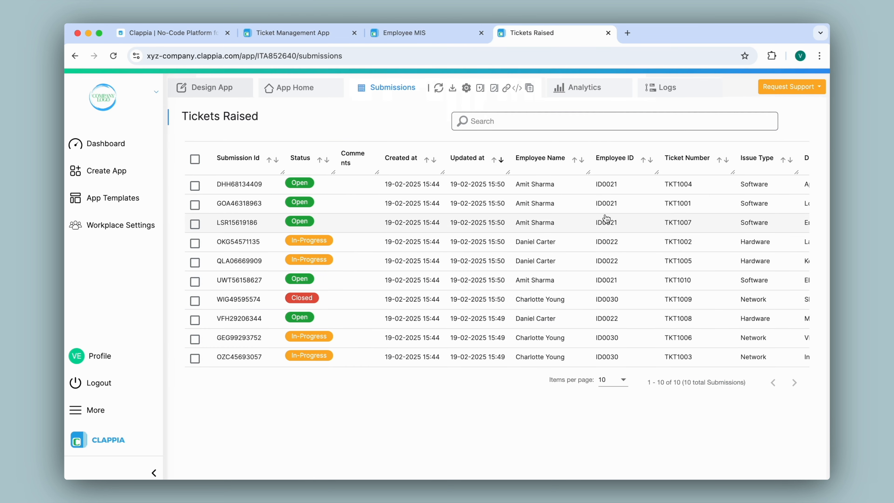
{"action": "left_click", "coordinate": [312, 33]}
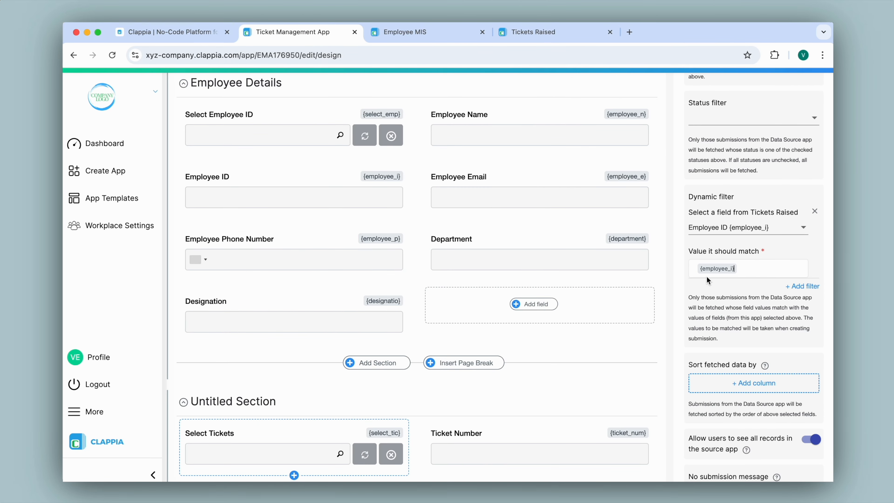
Check the Employee ID column in Employee MIS, and save the Select Tickets block with its Employee ID dynamic filter.
{"action": "left_click", "coordinate": [425, 35]}
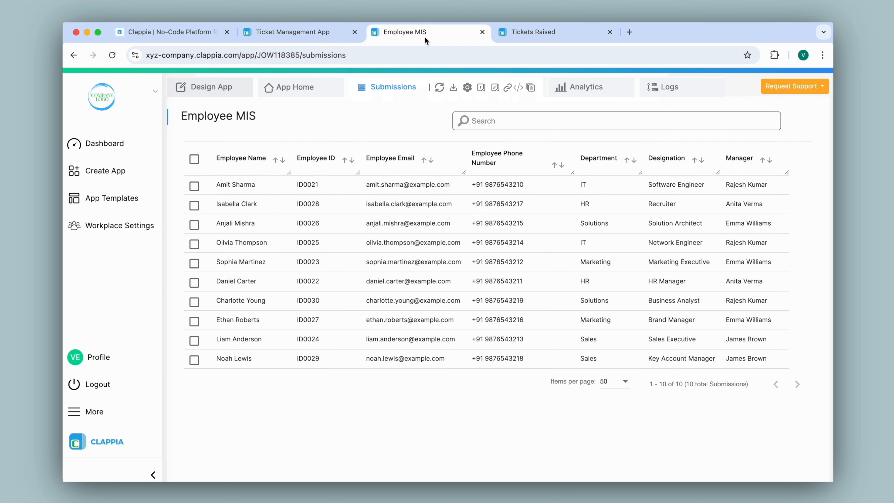
{"action": "left_click", "coordinate": [301, 33]}
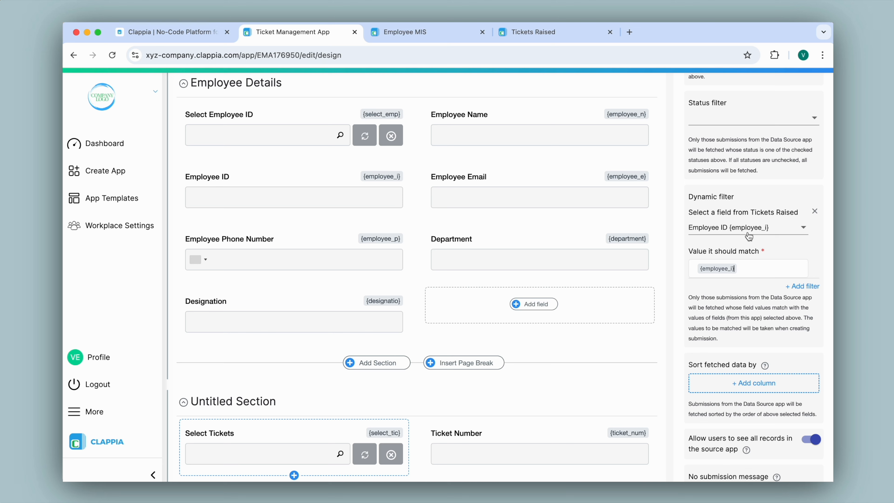
{"action": "scroll", "coordinate": [749, 237], "scroll_direction": "up", "scroll_amount": 7}
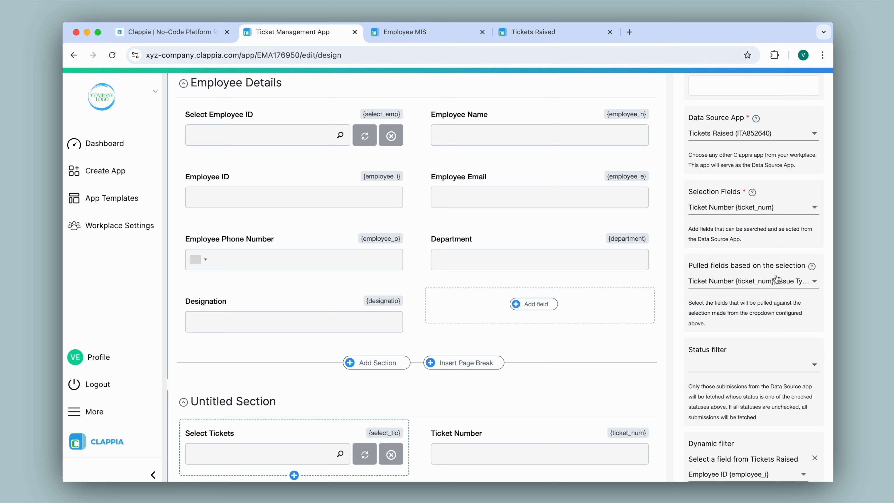
{"action": "scroll", "coordinate": [777, 279], "scroll_direction": "down", "scroll_amount": 9}
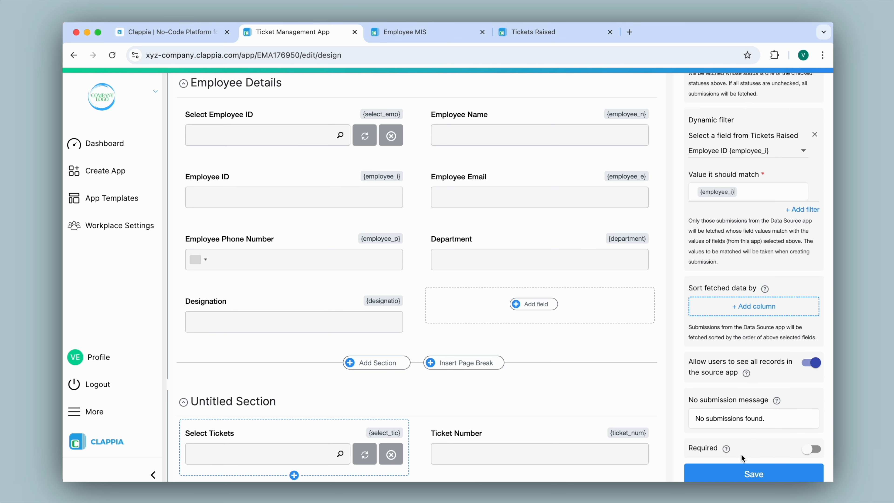
{"action": "left_click", "coordinate": [744, 475]}
Open the Ticket Management App's form, select the Business Analyst from Solutions as the employee, and view the tickets offered in Select Tickets.
{"action": "scroll", "coordinate": [419, 279], "scroll_direction": "up", "scroll_amount": 4}
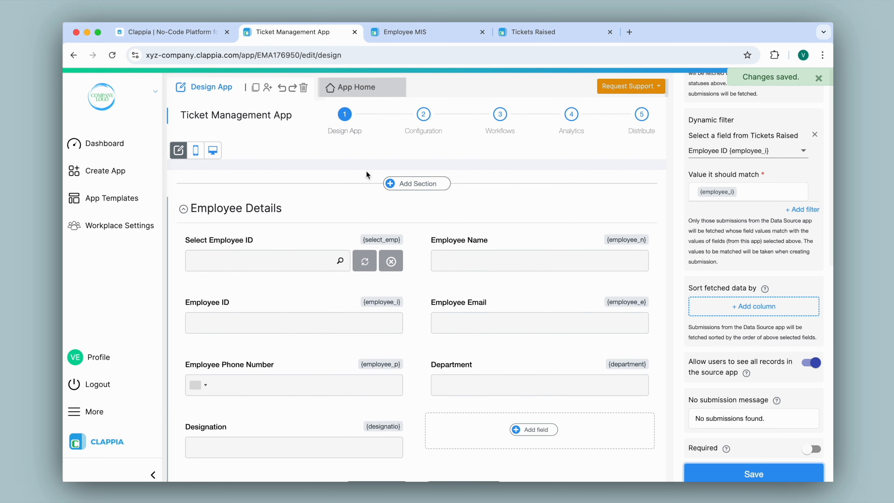
{"action": "left_click", "coordinate": [355, 89]}
{"action": "left_click", "coordinate": [312, 195]}
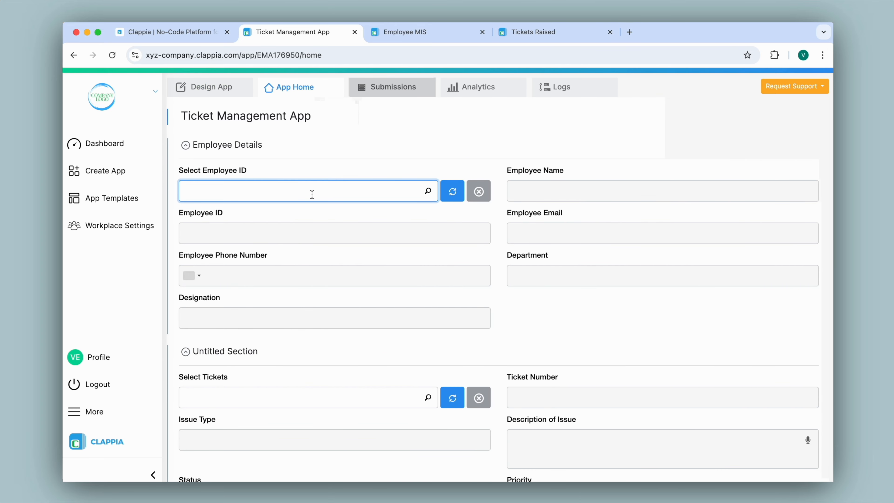
{"action": "left_click", "coordinate": [227, 367]}
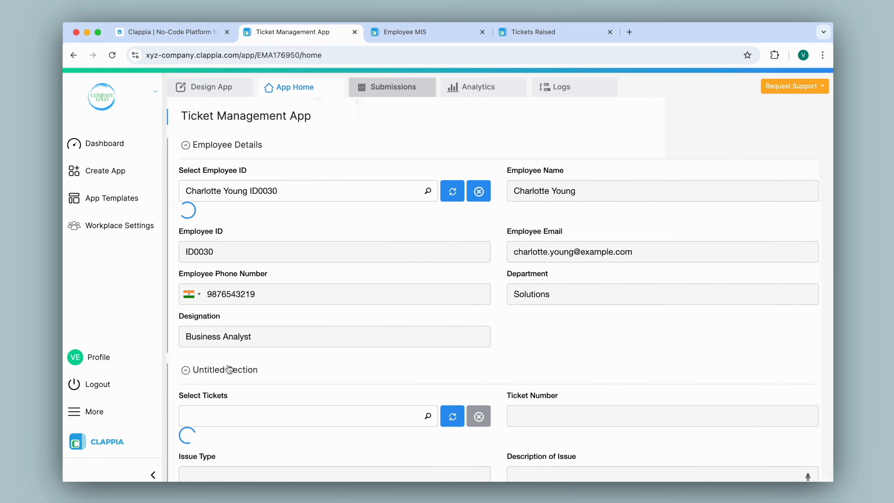
{"action": "scroll", "coordinate": [228, 365], "scroll_direction": "down", "scroll_amount": 2}
{"action": "left_click", "coordinate": [223, 351]}
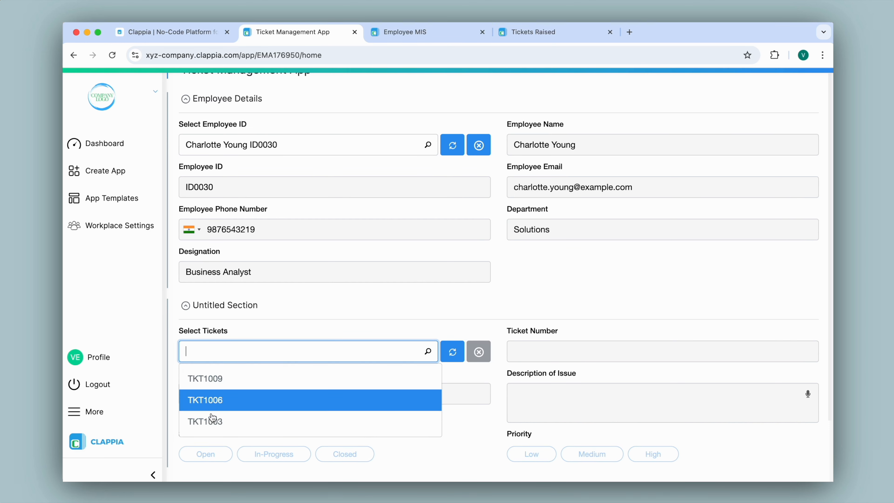
Compare the offered tickets with that employee's rows in Tickets Raised, and select ticket TKT1006 in the form to view its pulled details.
{"action": "left_click", "coordinate": [532, 35]}
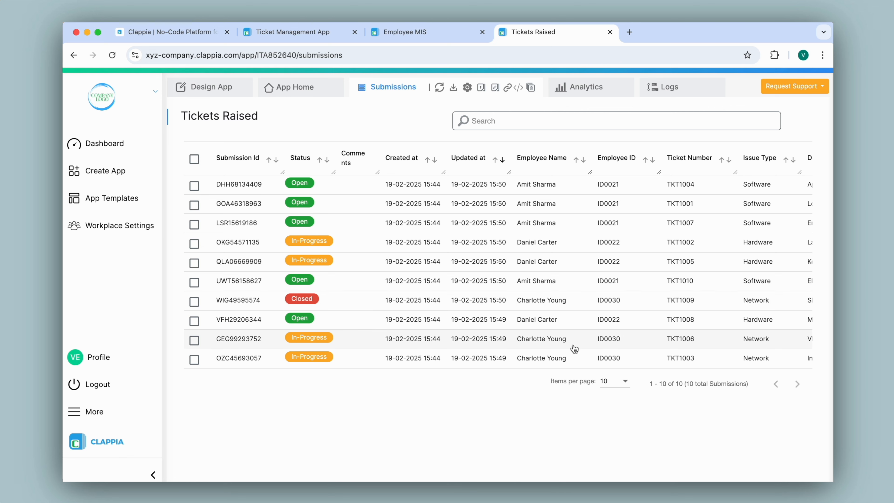
{"action": "left_click", "coordinate": [293, 33]}
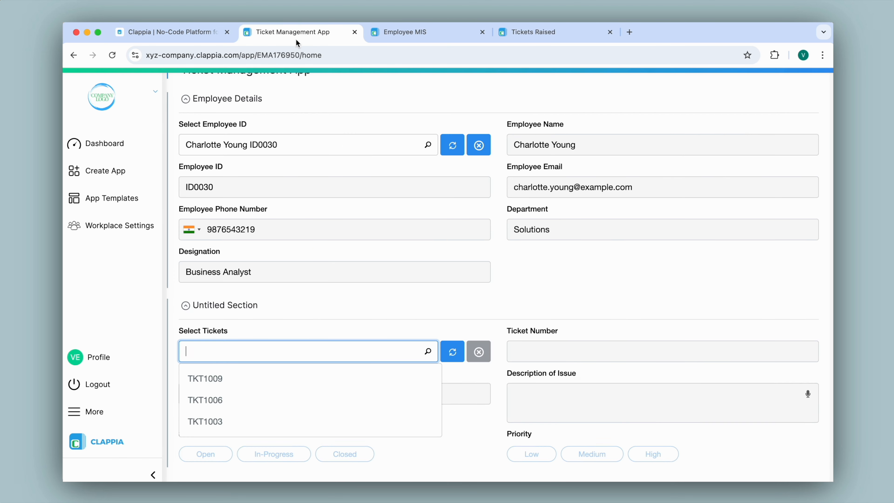
{"action": "left_click", "coordinate": [218, 400]}
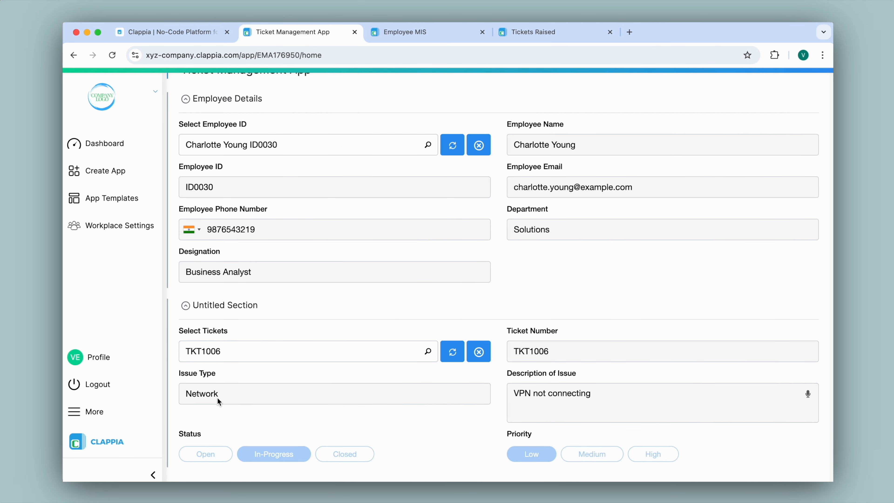
{"action": "scroll", "coordinate": [352, 380], "scroll_direction": "down", "scroll_amount": 3}
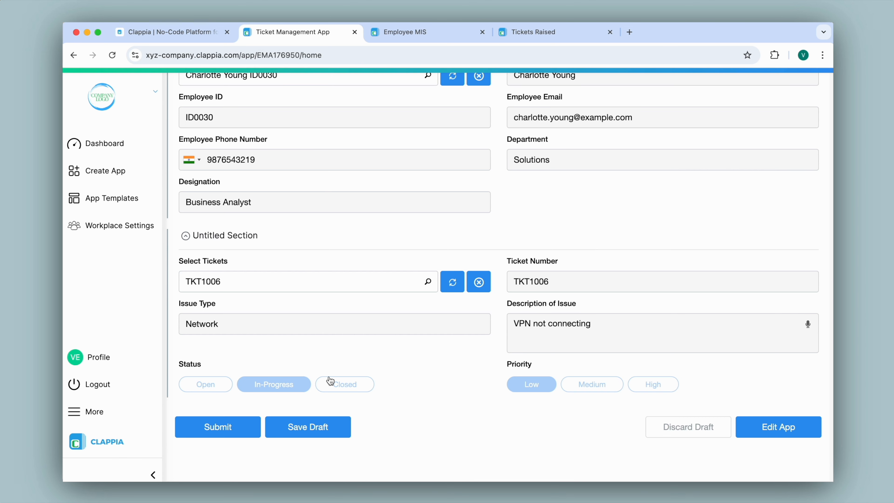
Review the ticket statuses in the Tickets Raised submissions, and clear the ticket chosen in the form's Select Tickets field.
{"action": "left_click", "coordinate": [558, 33]}
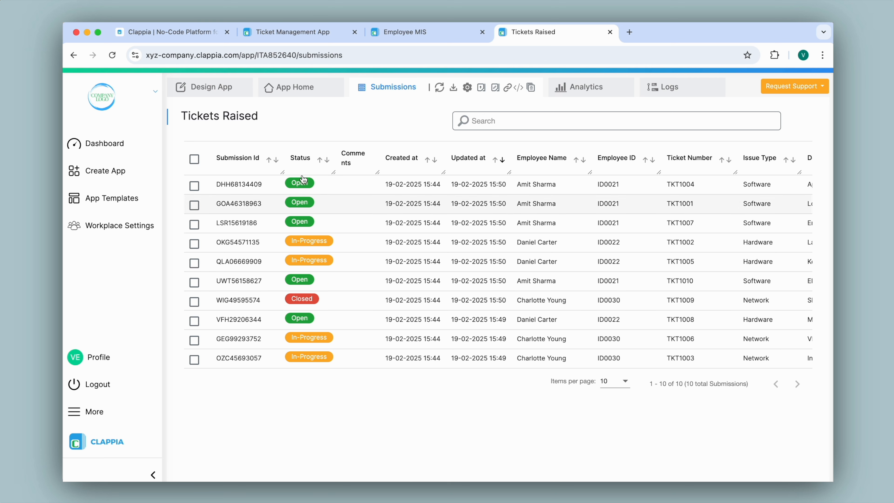
{"action": "left_click", "coordinate": [294, 32]}
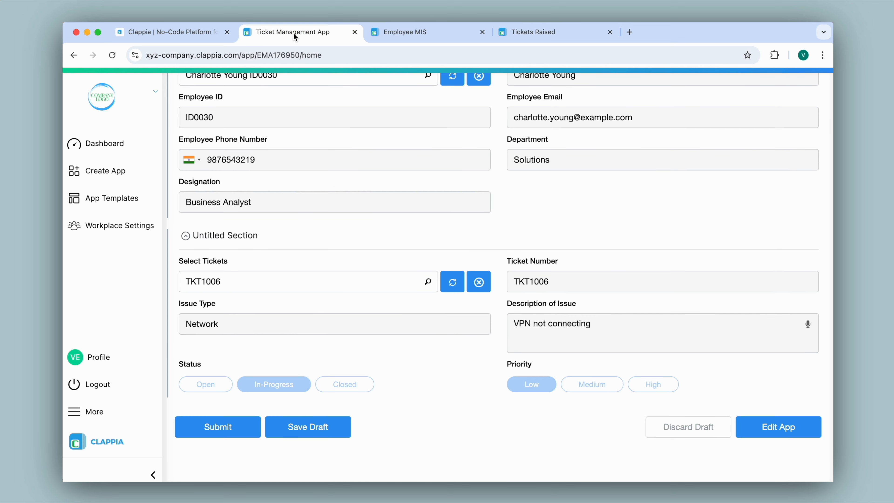
{"action": "left_click", "coordinate": [246, 285]}
{"action": "key", "text": "super+a"}
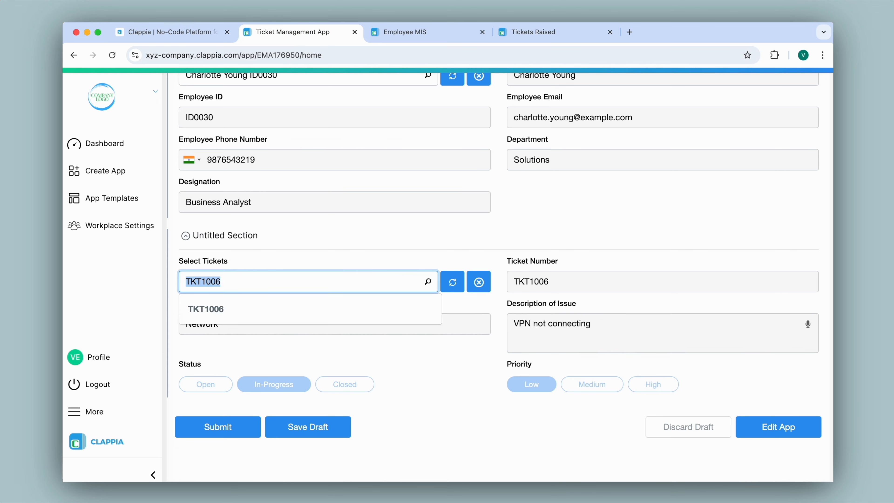
{"action": "key", "text": "BackSpace"}
{"action": "scroll", "coordinate": [422, 282], "scroll_direction": "up", "scroll_amount": 5}
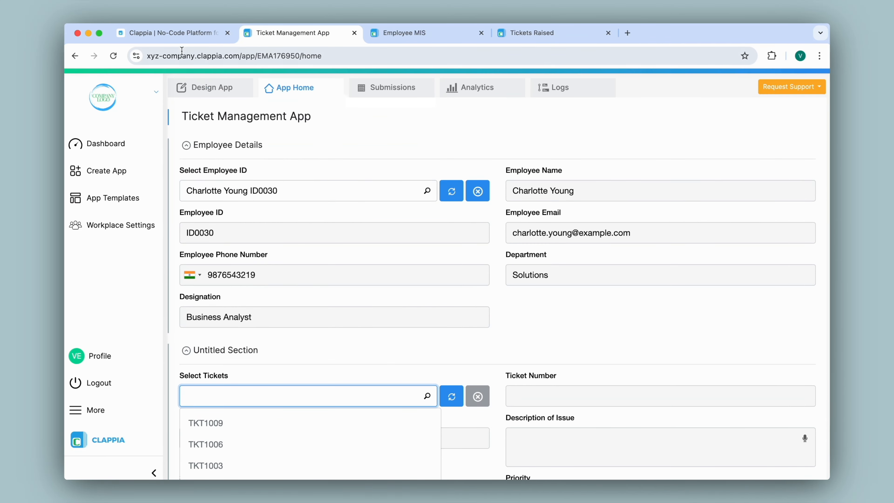
Set the Select Tickets block's status filter to In-Progress and Open in the app design, and save the block.
{"action": "left_click", "coordinate": [206, 88]}
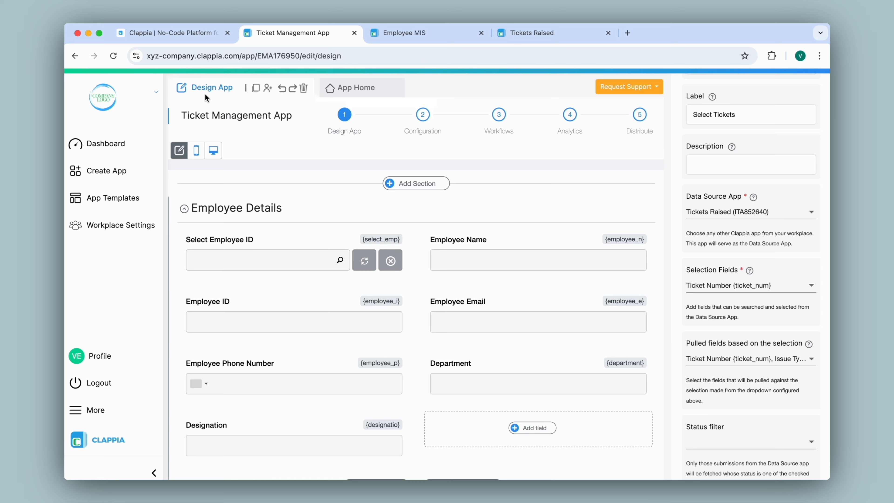
{"action": "scroll", "coordinate": [700, 211], "scroll_direction": "down", "scroll_amount": 7}
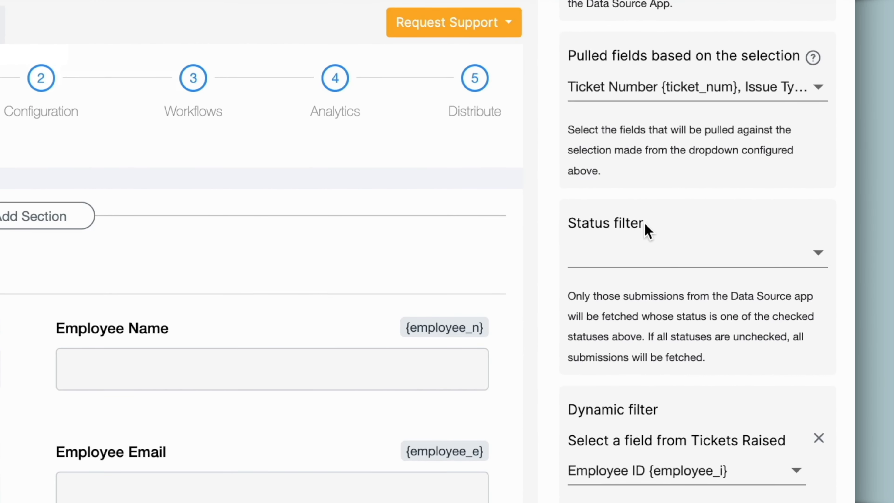
{"action": "left_click", "coordinate": [617, 258]}
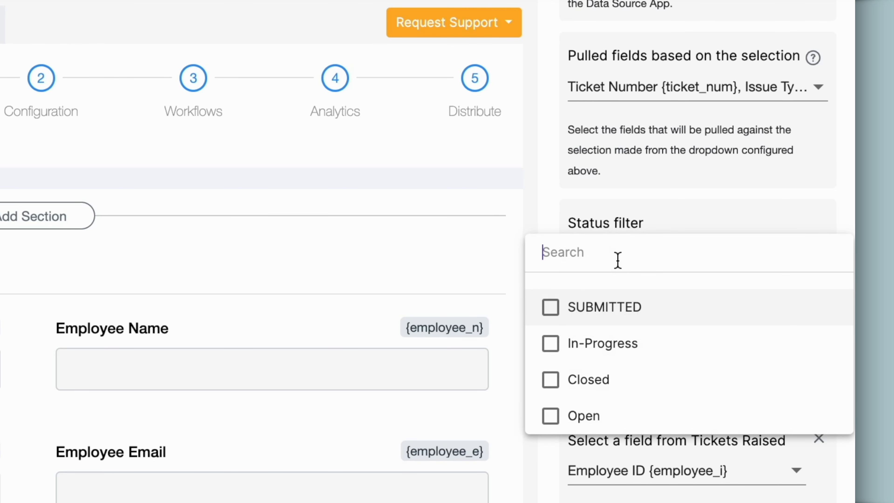
{"action": "left_click", "coordinate": [551, 343]}
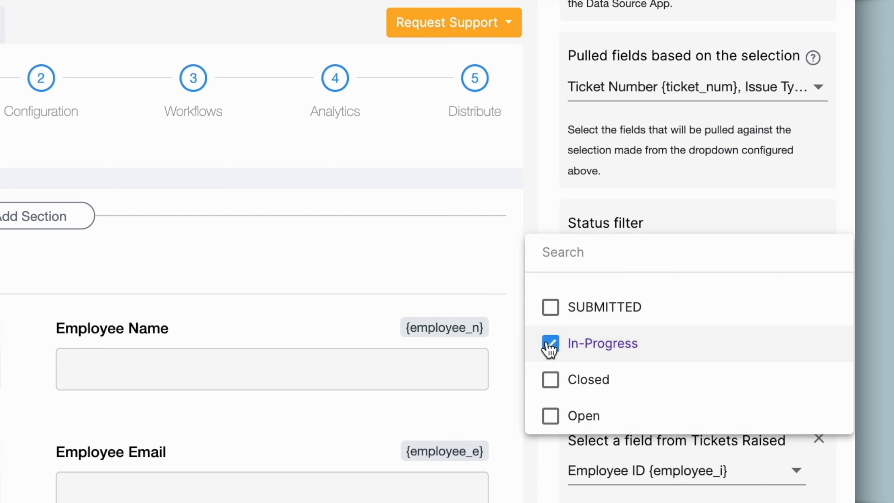
{"action": "left_click", "coordinate": [550, 416]}
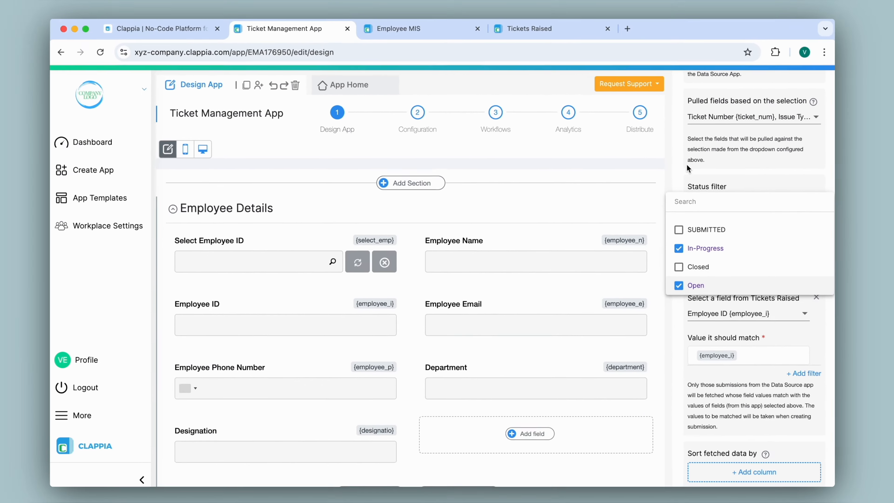
{"action": "left_click", "coordinate": [736, 242]}
{"action": "scroll", "coordinate": [735, 241], "scroll_direction": "down", "scroll_amount": 5}
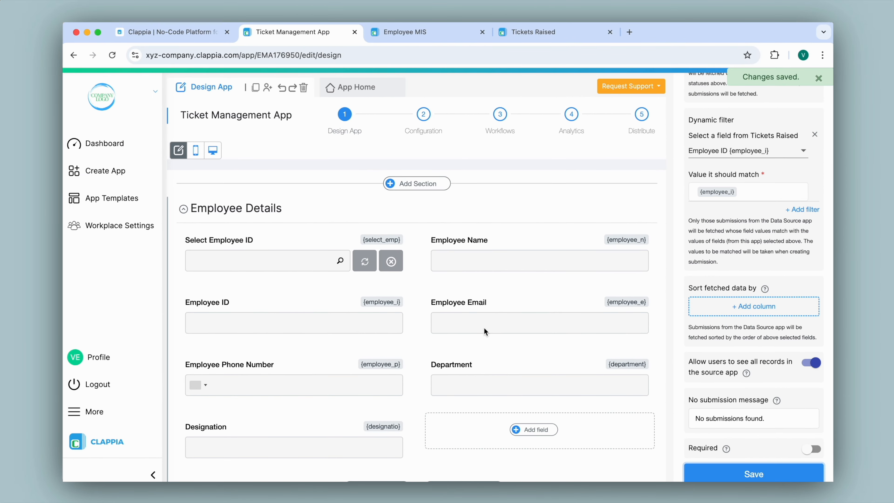
Test the status filter in the app's form by selecting the same Business Analyst and viewing the tickets offered.
{"action": "left_click", "coordinate": [364, 94]}
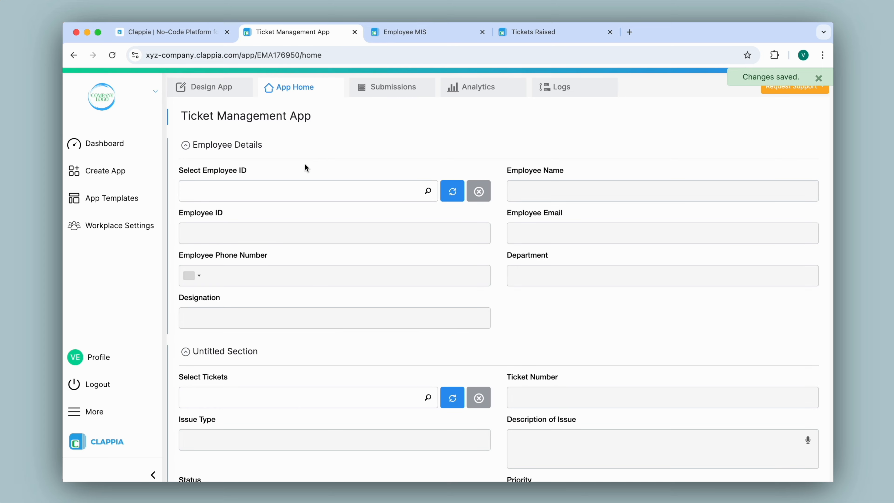
{"action": "left_click", "coordinate": [302, 189]}
{"action": "left_click", "coordinate": [278, 367]}
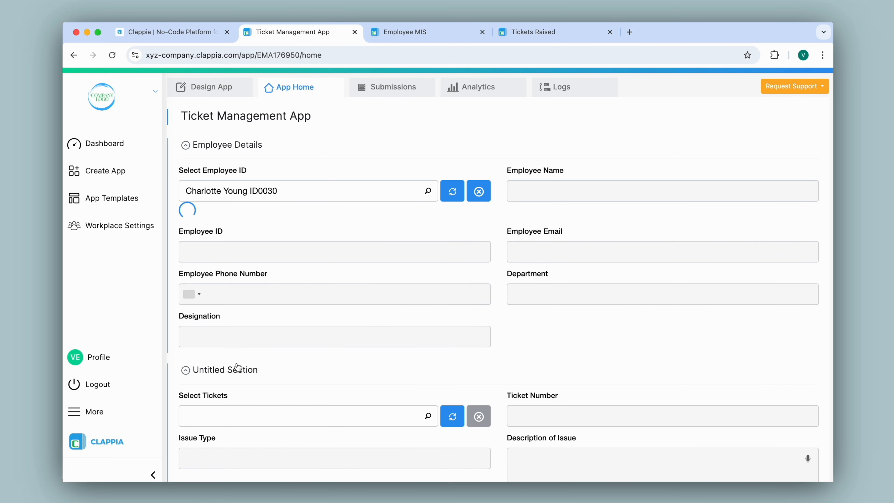
{"action": "scroll", "coordinate": [237, 362], "scroll_direction": "down", "scroll_amount": 3}
{"action": "left_click", "coordinate": [265, 295]}
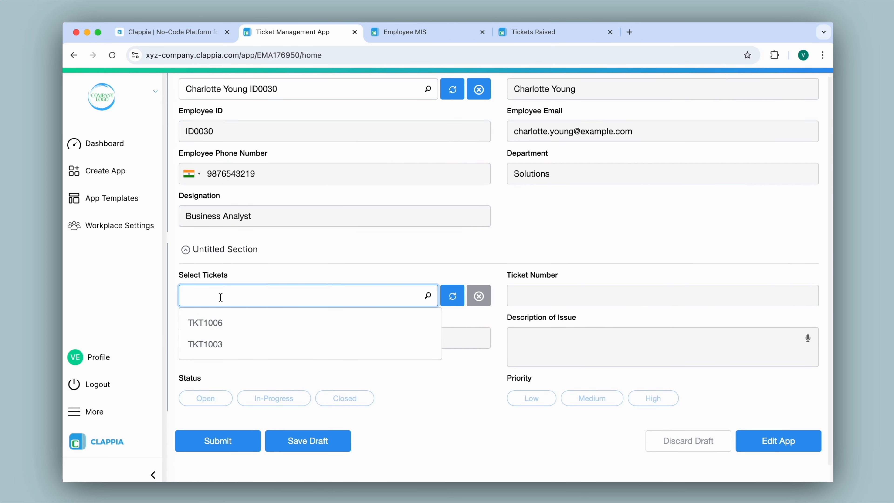
Check the employee's ticket statuses in Tickets Raised, select TKT1006 in the form, and try its Status options.
{"action": "left_click", "coordinate": [533, 31]}
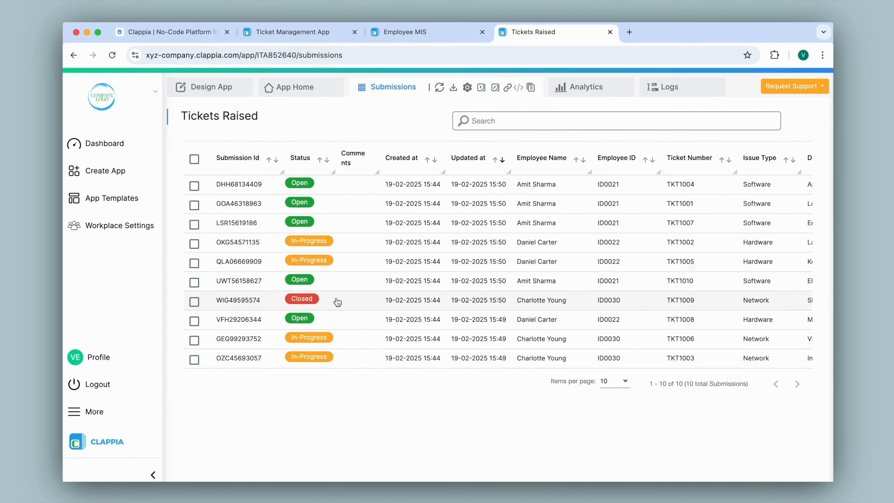
{"action": "left_click", "coordinate": [292, 31]}
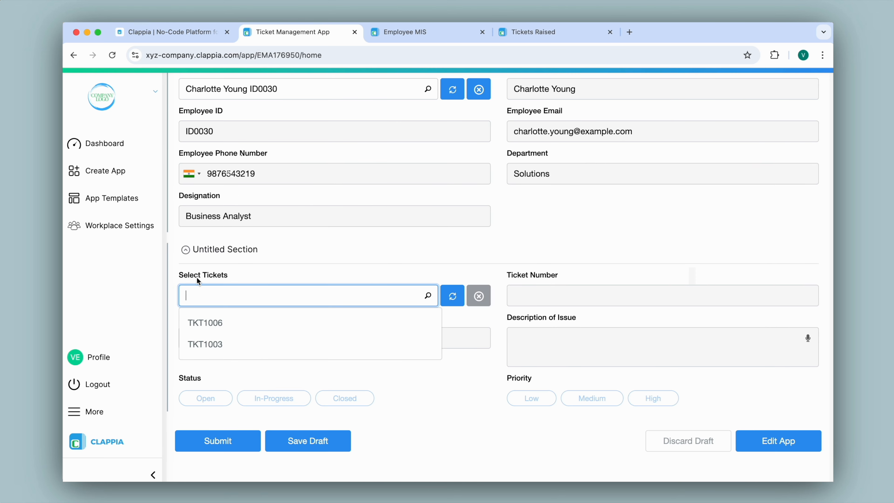
{"action": "left_click", "coordinate": [229, 321]}
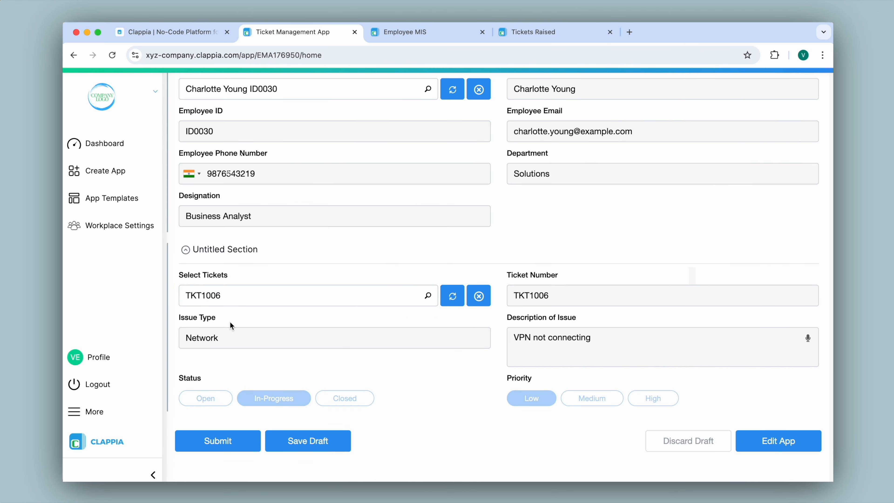
{"action": "left_click", "coordinate": [288, 398]}
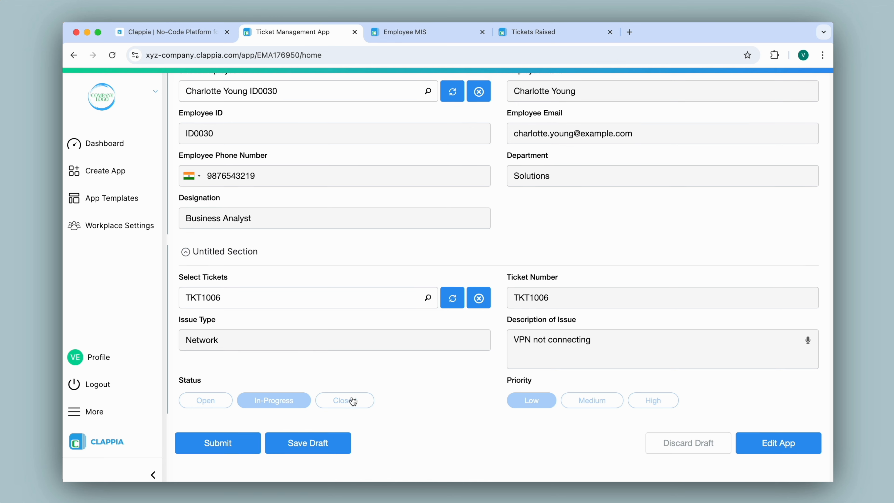
Make the Status field pulled from Tickets Raised editable in the app design, and save the field.
{"action": "scroll", "coordinate": [348, 398], "scroll_direction": "up", "scroll_amount": 3}
{"action": "left_click", "coordinate": [210, 91]}
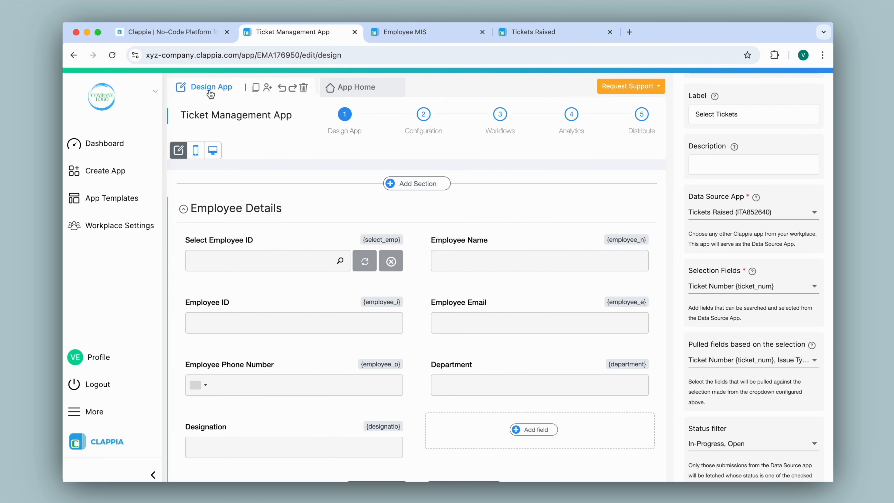
{"action": "scroll", "coordinate": [413, 239], "scroll_direction": "down", "scroll_amount": 10}
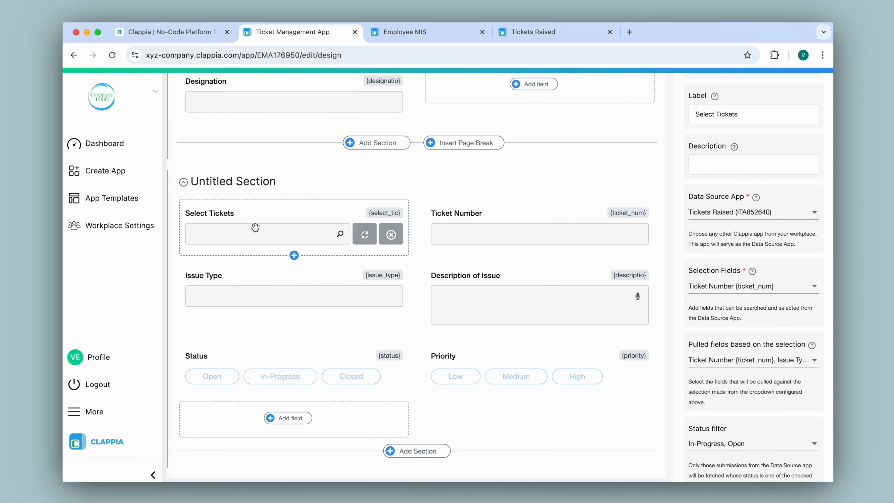
{"action": "left_click", "coordinate": [350, 369]}
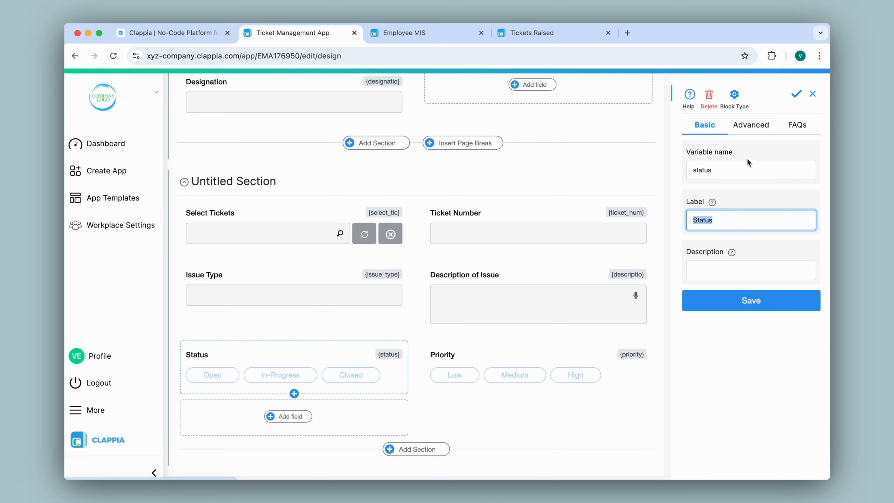
{"action": "left_click", "coordinate": [743, 132]}
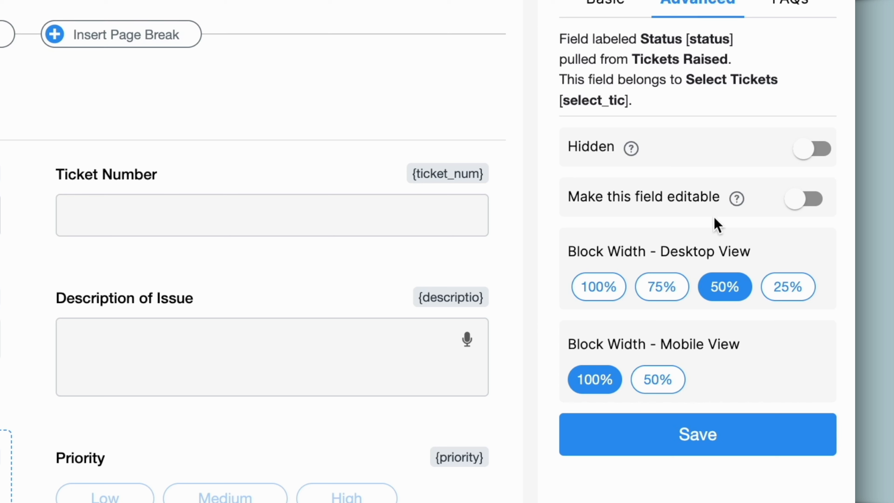
{"action": "left_click_drag", "start_coordinate": [568, 197], "coordinate": [709, 198]}
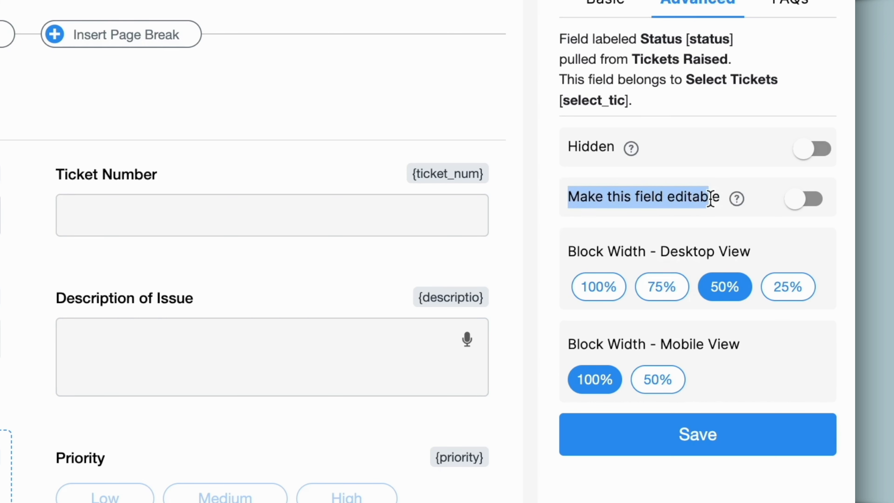
{"action": "left_click", "coordinate": [793, 200]}
{"action": "left_click", "coordinate": [651, 448]}
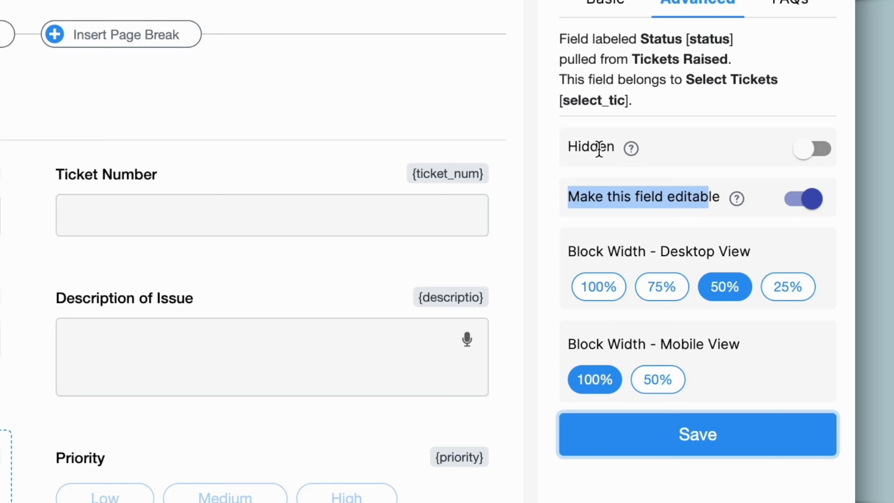
Hide the Ticket Number field pulled from Tickets Raised, leaving its value retained while hidden, and save the field.
{"action": "left_click", "coordinate": [154, 211]}
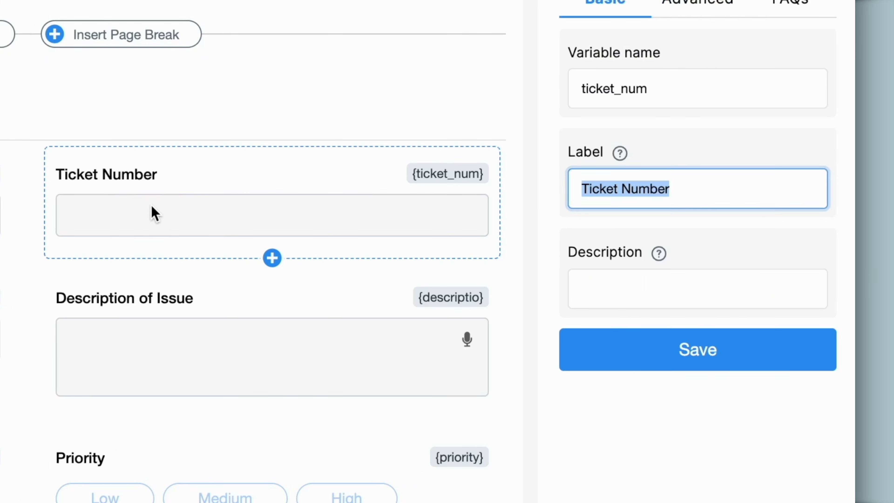
{"action": "left_click", "coordinate": [656, 11]}
{"action": "left_click", "coordinate": [814, 150]}
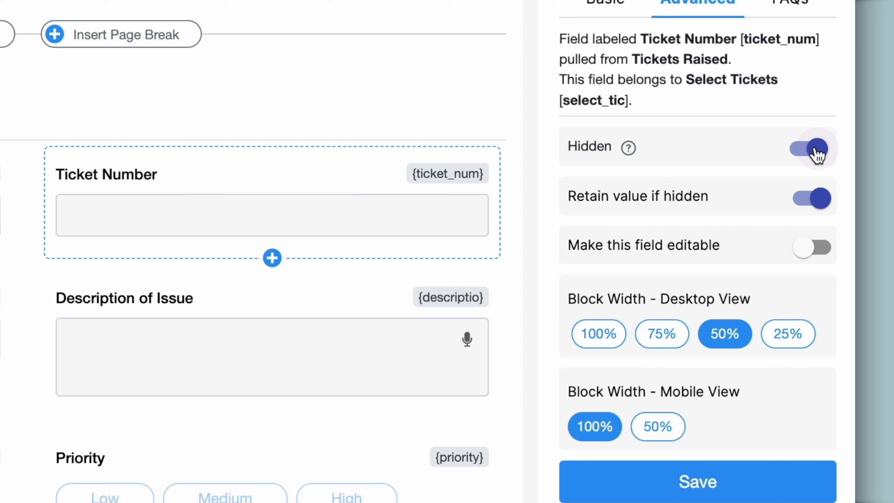
{"action": "left_click_drag", "start_coordinate": [565, 196], "coordinate": [729, 207]}
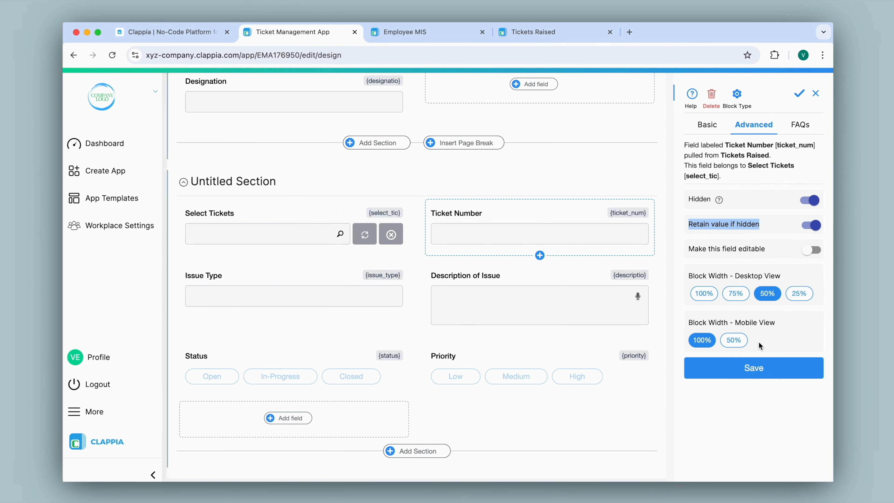
{"action": "left_click", "coordinate": [737, 491]}
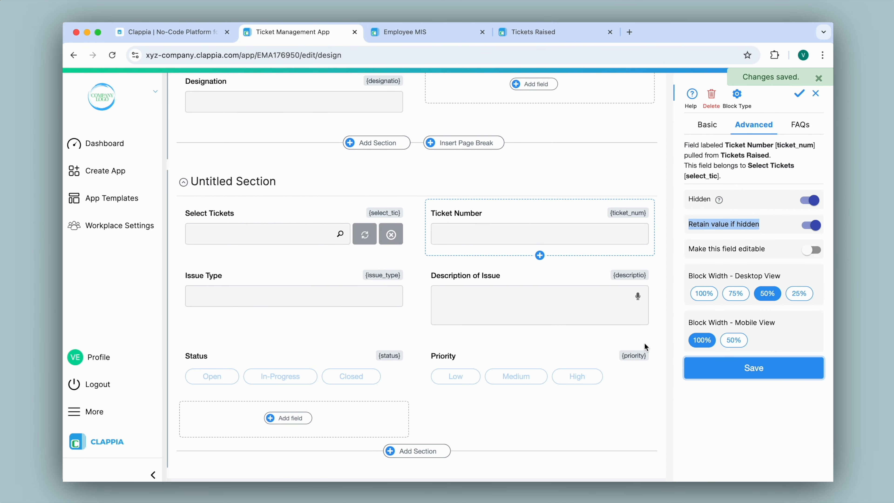
Open the Ticket Management App's form and select the same Business Analyst as the employee.
{"action": "scroll", "coordinate": [423, 342], "scroll_direction": "up", "scroll_amount": 5}
{"action": "left_click", "coordinate": [365, 87]}
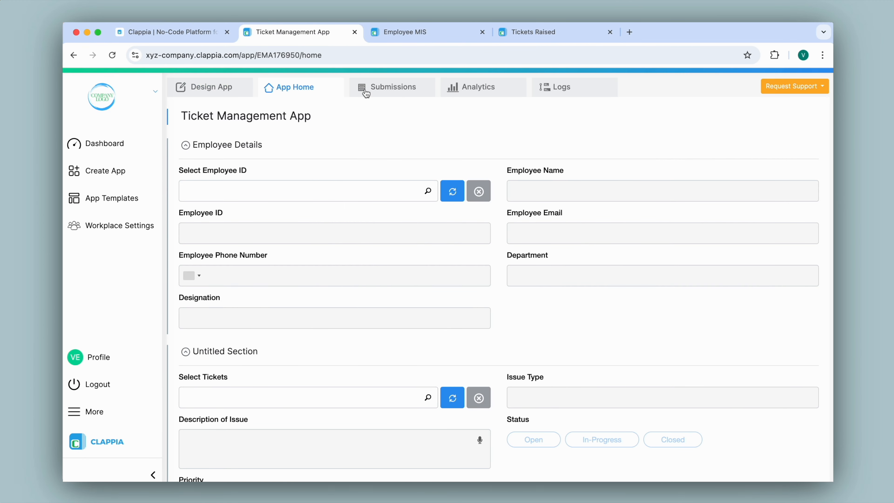
{"action": "left_click", "coordinate": [330, 197]}
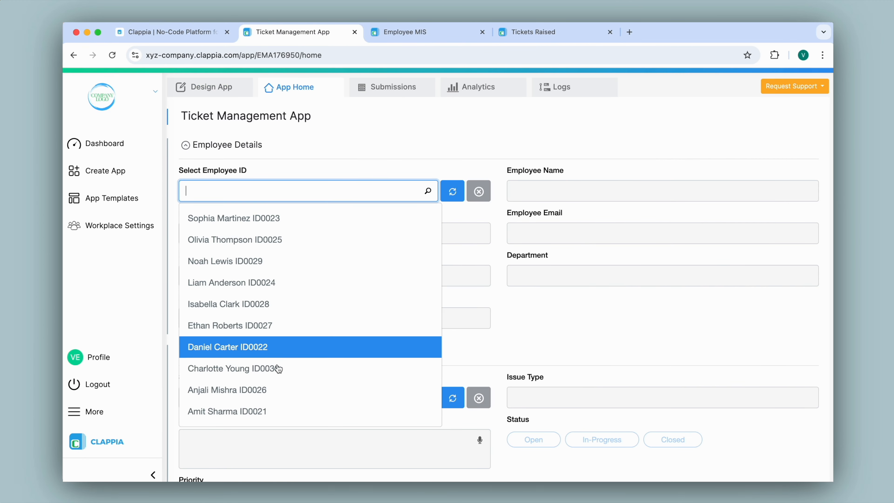
{"action": "left_click", "coordinate": [279, 368]}
Select ticket TKT1003 for the employee and set its Status to Closed.
{"action": "scroll", "coordinate": [278, 373], "scroll_direction": "down", "scroll_amount": 5}
{"action": "left_click", "coordinate": [265, 294]}
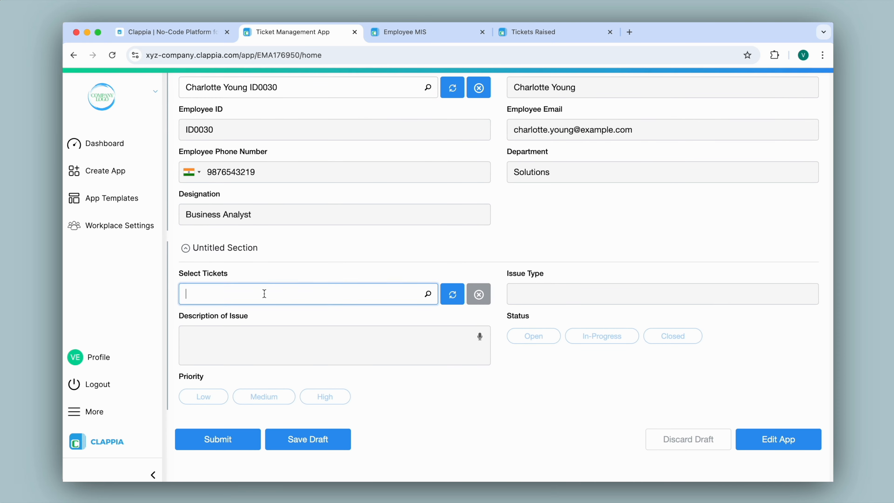
{"action": "left_click", "coordinate": [245, 342]}
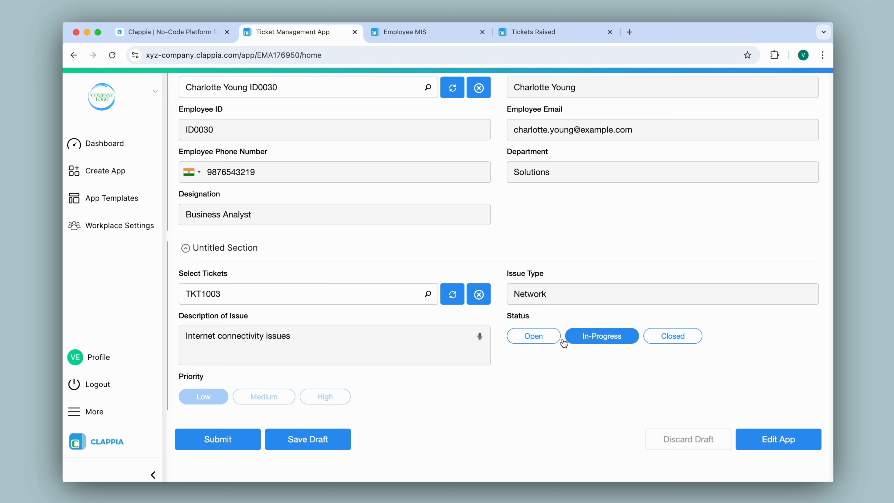
{"action": "left_click", "coordinate": [665, 338]}
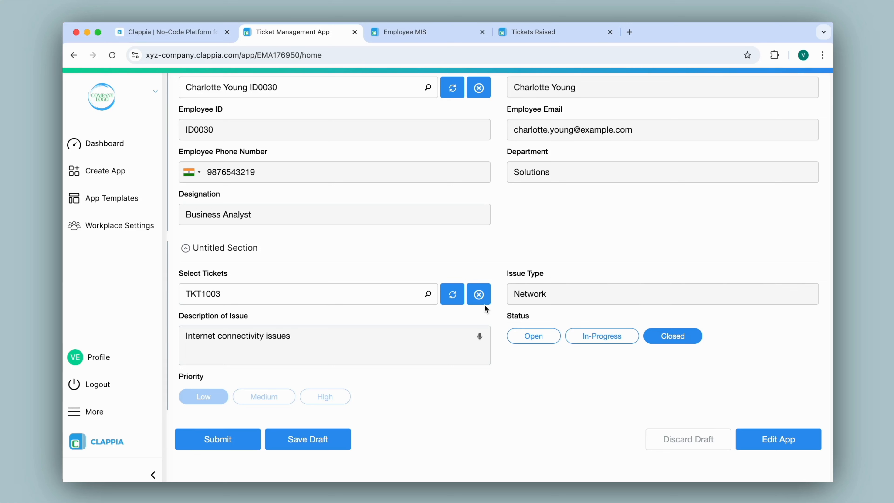
{"action": "scroll", "coordinate": [485, 309], "scroll_direction": "up", "scroll_amount": 3}
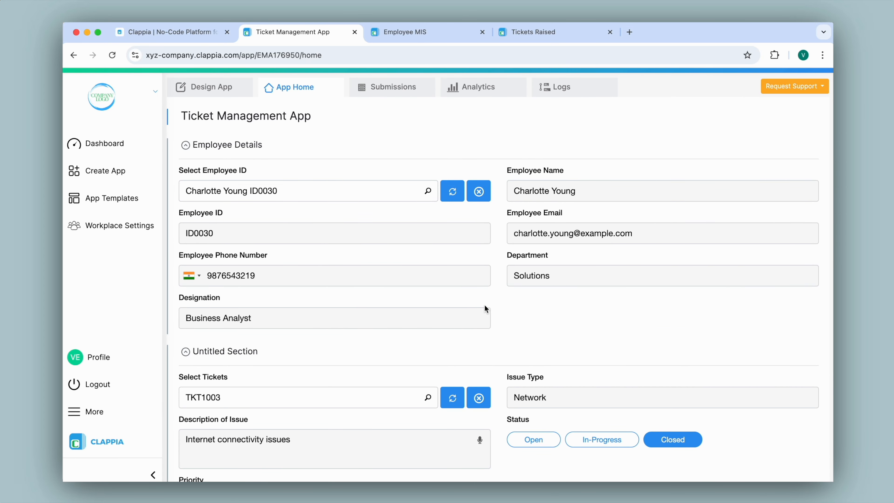
{"action": "left_click", "coordinate": [791, 93]}
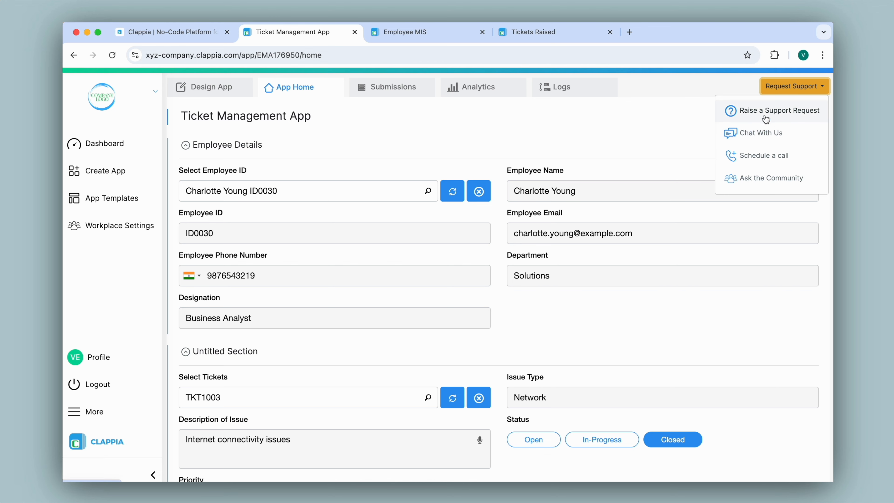
{"action": "left_click", "coordinate": [738, 86]}
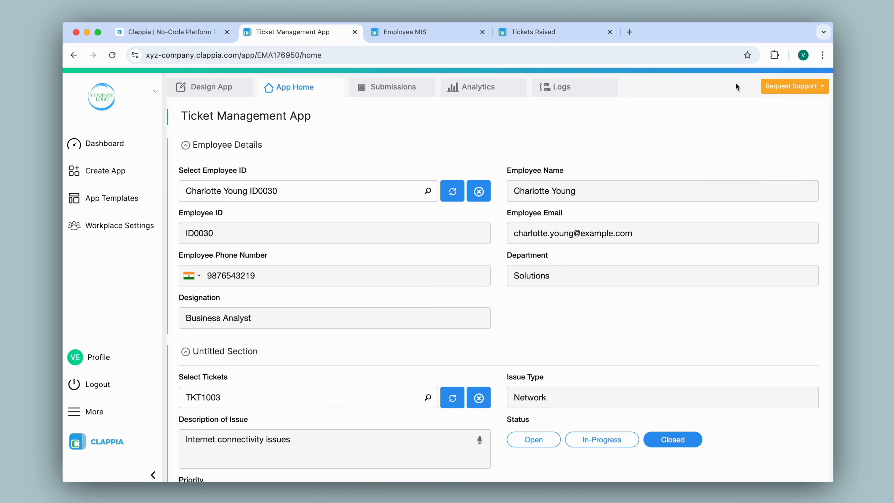